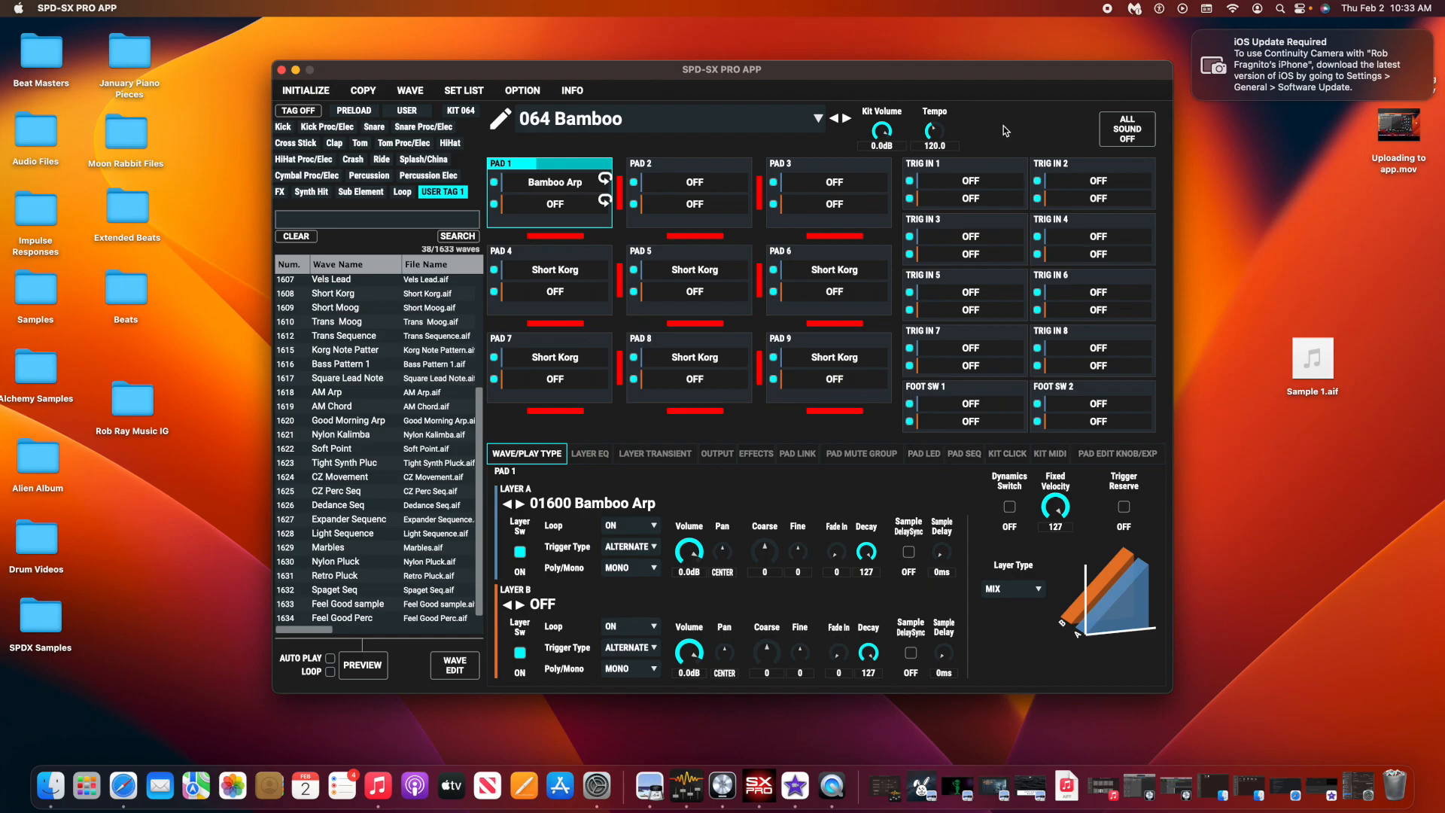
mouse_move(1299, 374)
mouse_move(1300, 374)
mouse_down()
mouse_move(783, 415)
mouse_move(1270, 404)
mouse_move(1304, 390)
mouse_up()
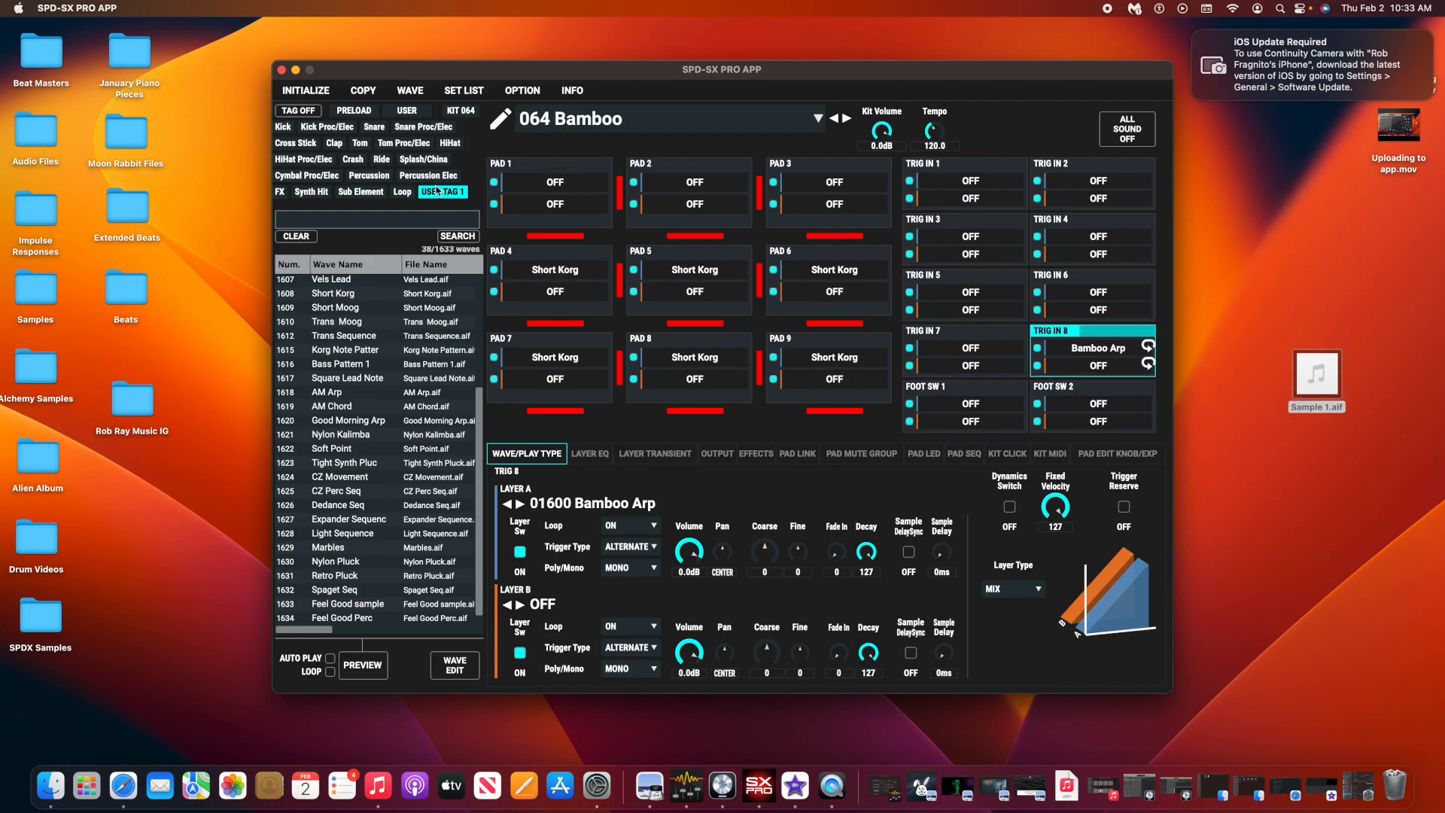
Filter the wave list by the Clap and Tom tags and return to the end of the USER TAG 1 waves.
click(335, 144)
click(366, 144)
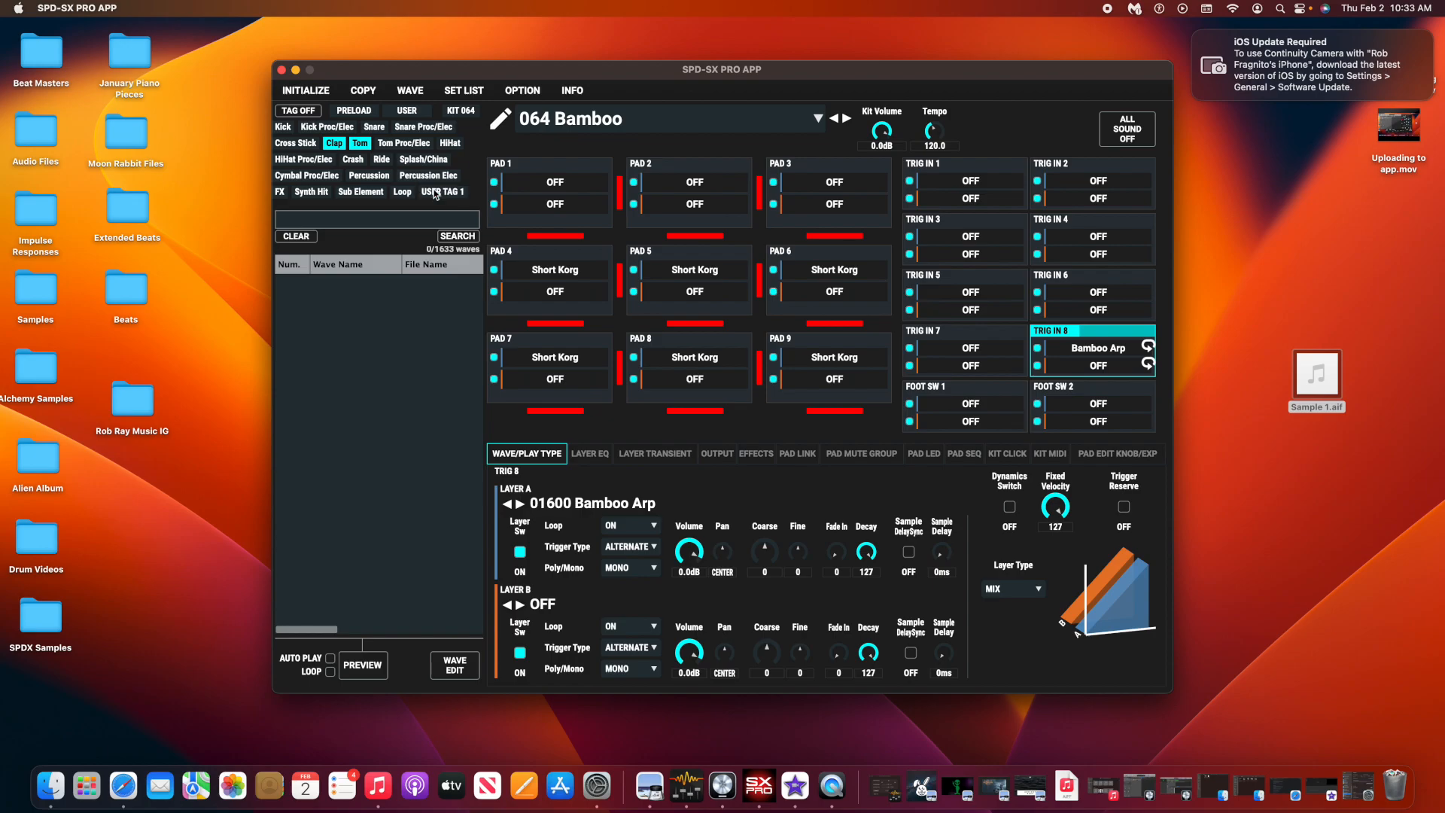
click(332, 141)
click(359, 144)
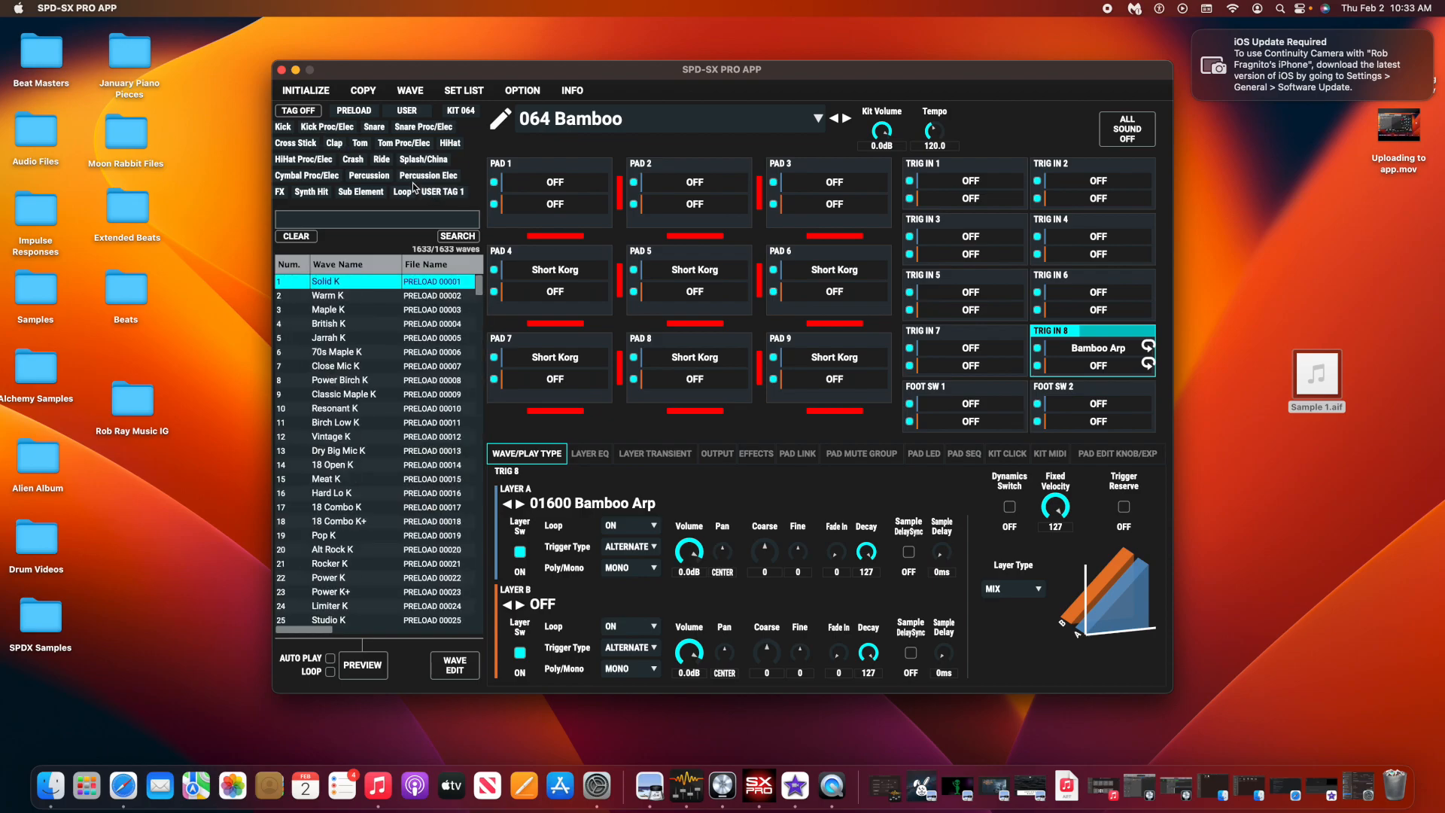
click(431, 193)
scroll(422, 541, down, 5)
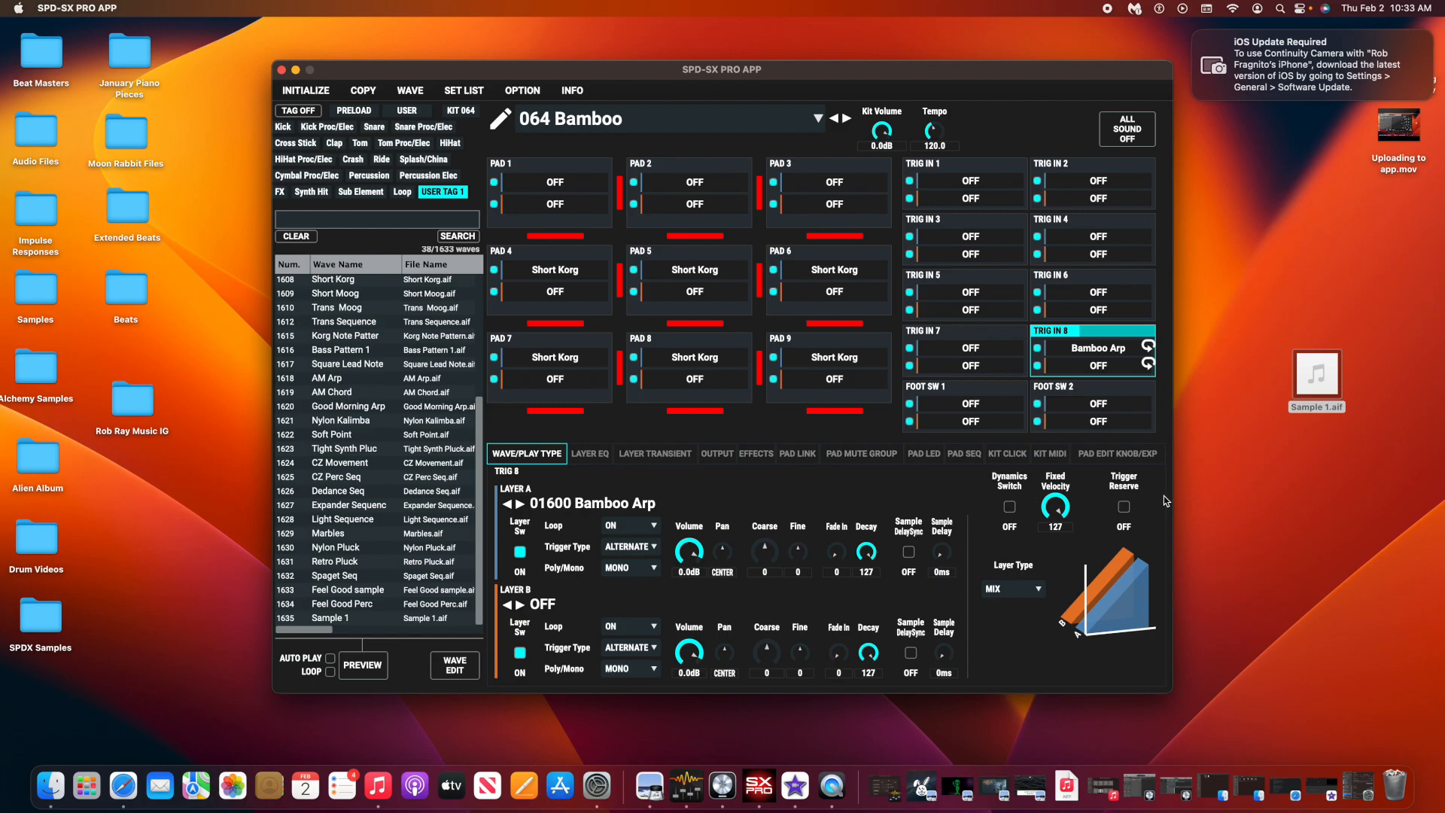
Import Sample 1.aif from the desktop into the wave list with Tag 1 set to USER TAG 1.
mouse_move(1305, 386)
drag(1305, 386, 390, 456)
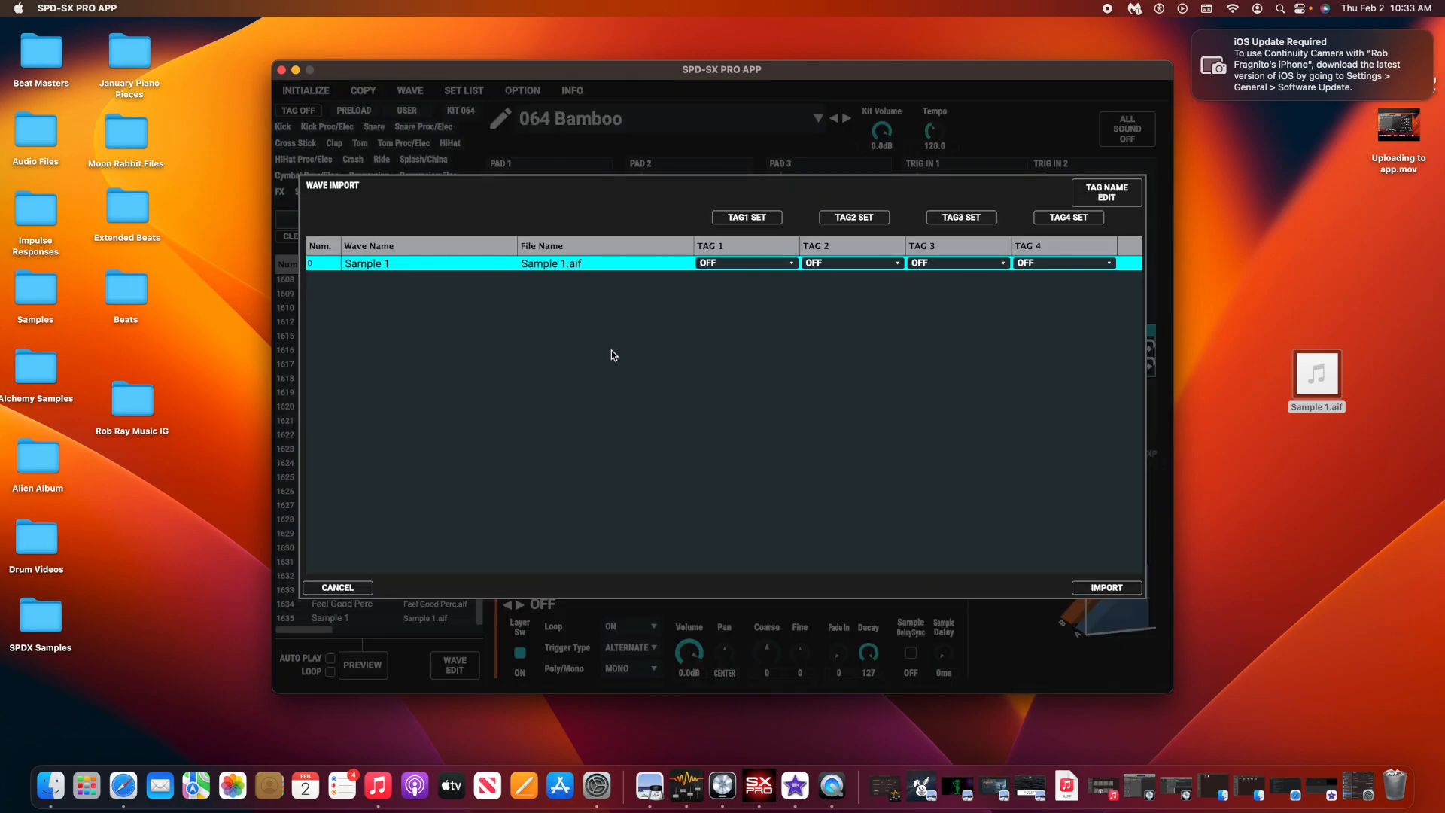
click(746, 262)
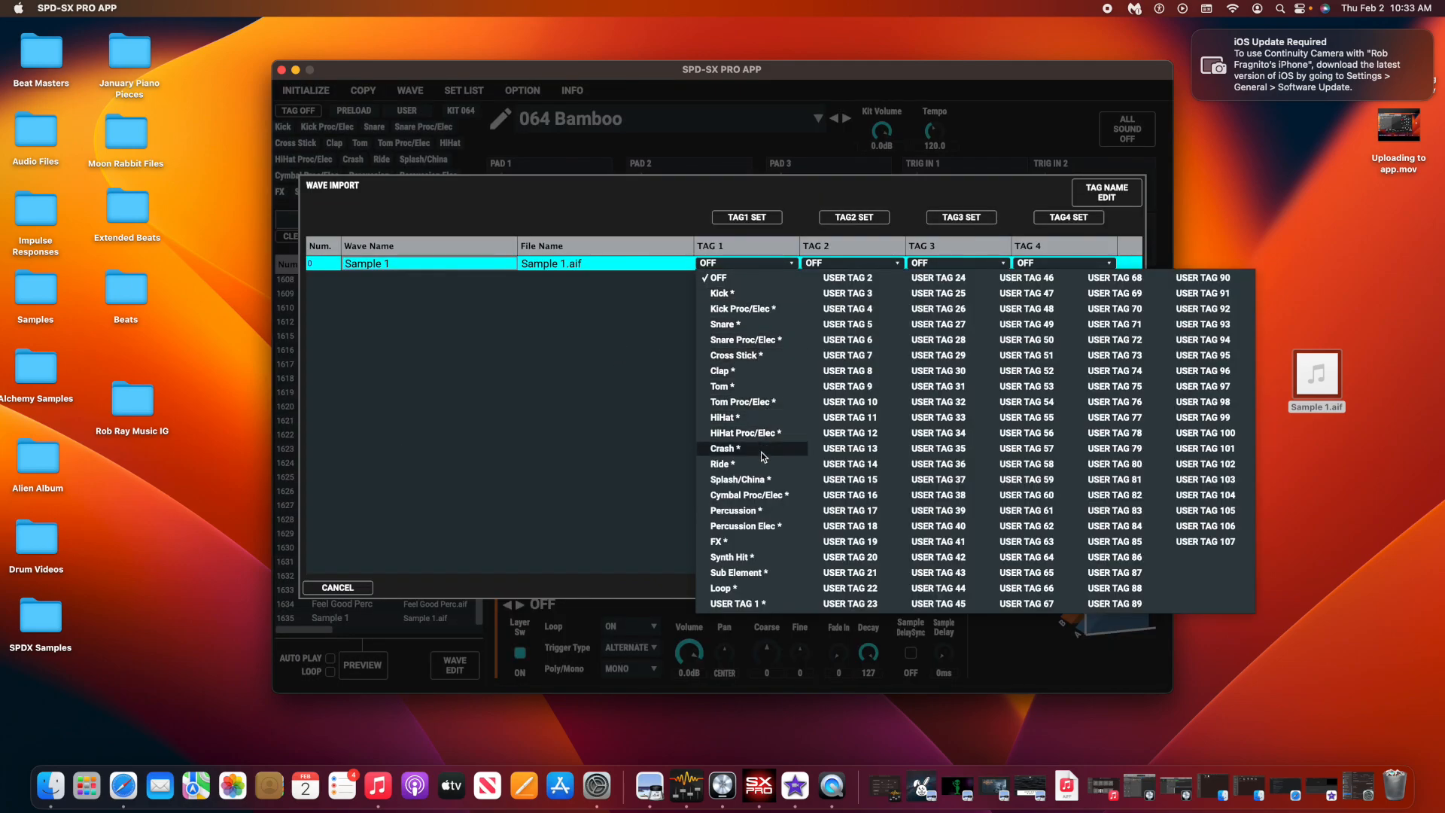
click(748, 605)
click(1106, 588)
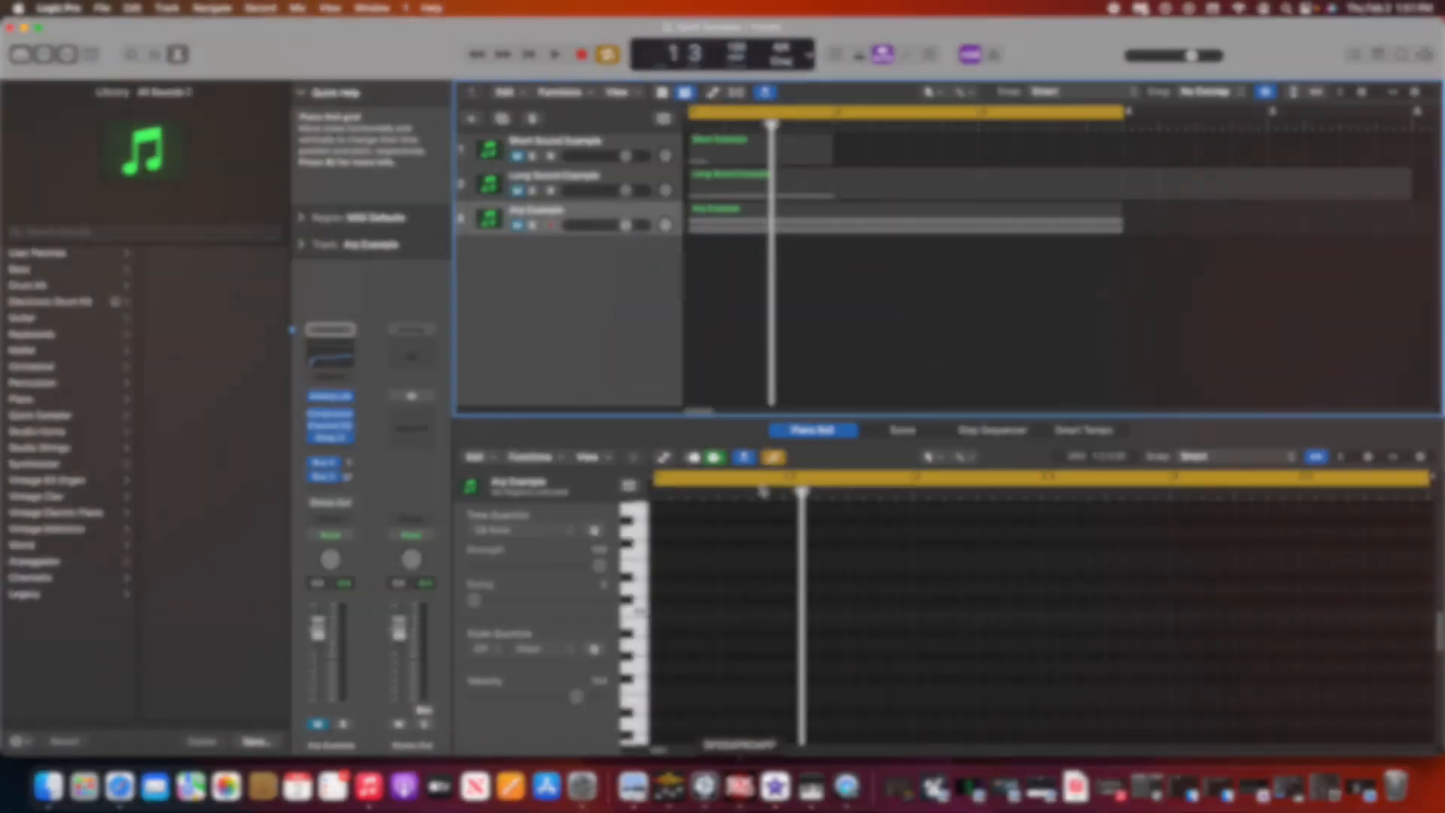
Unmute the Short Sound Example track in Logic Pro and play it back.
click(717, 293)
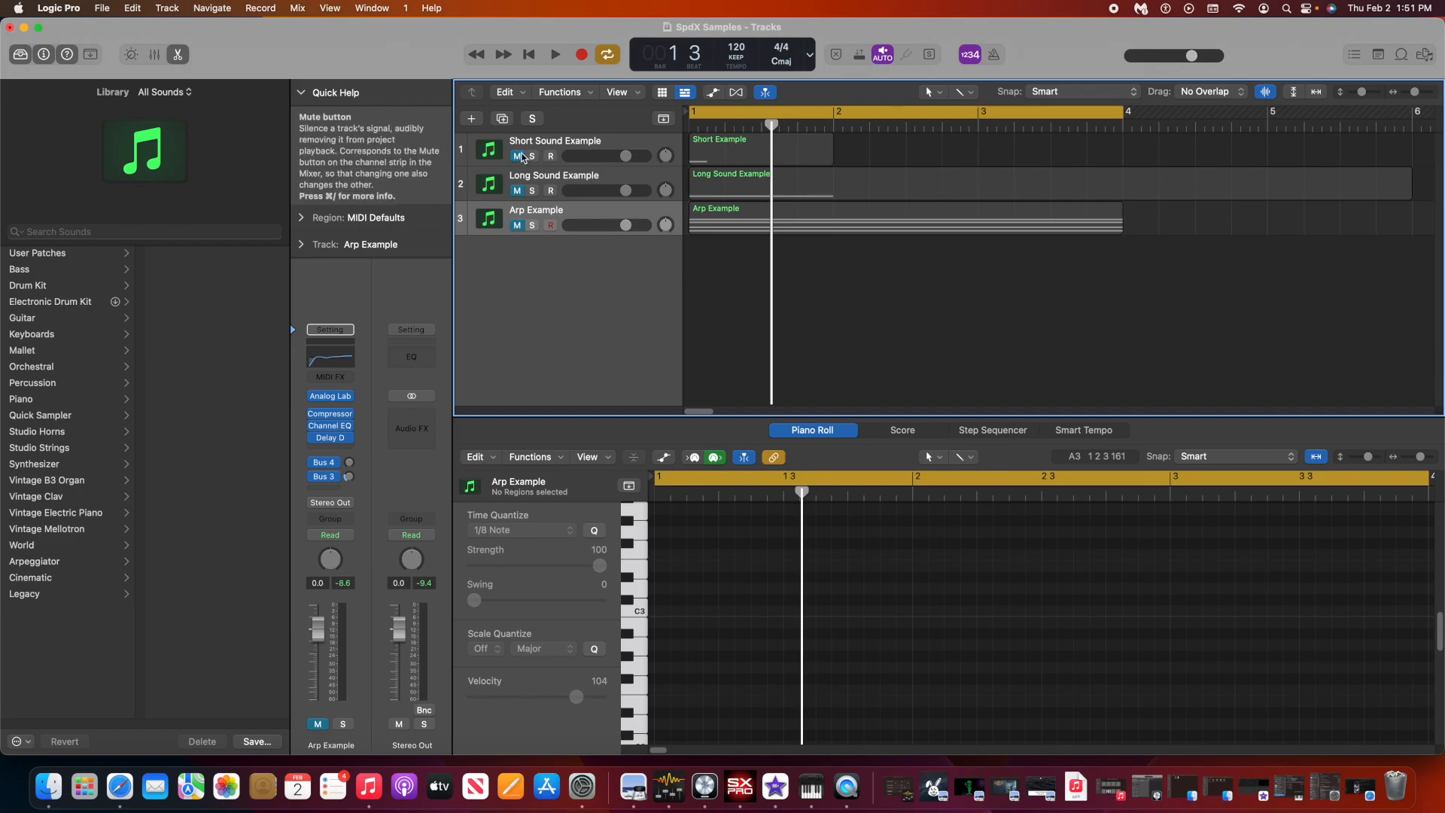
click(515, 158)
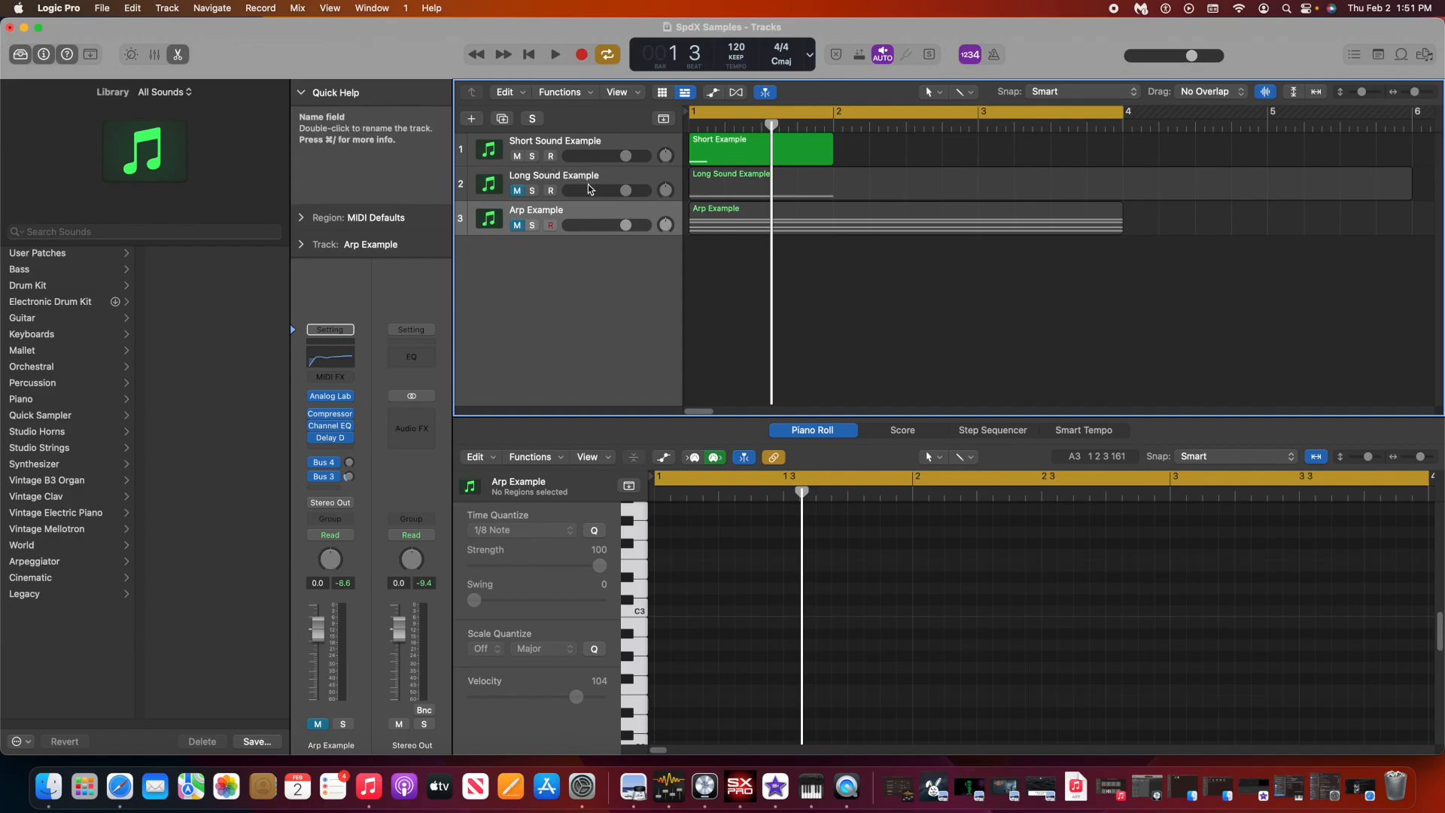
key(space)
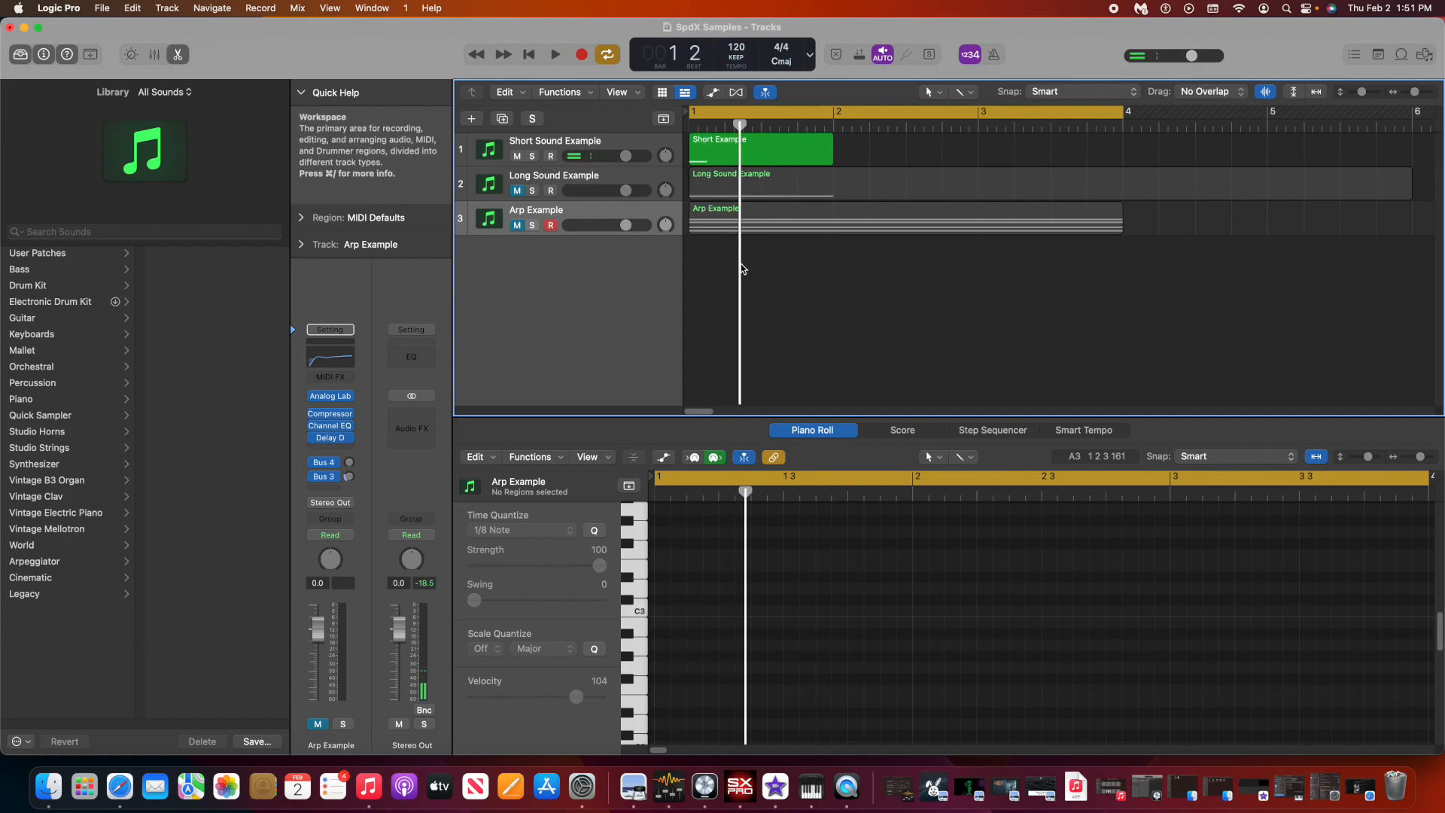
Play back the Long Sound Example track on its own, with the Short Sound Example track muted.
click(517, 187)
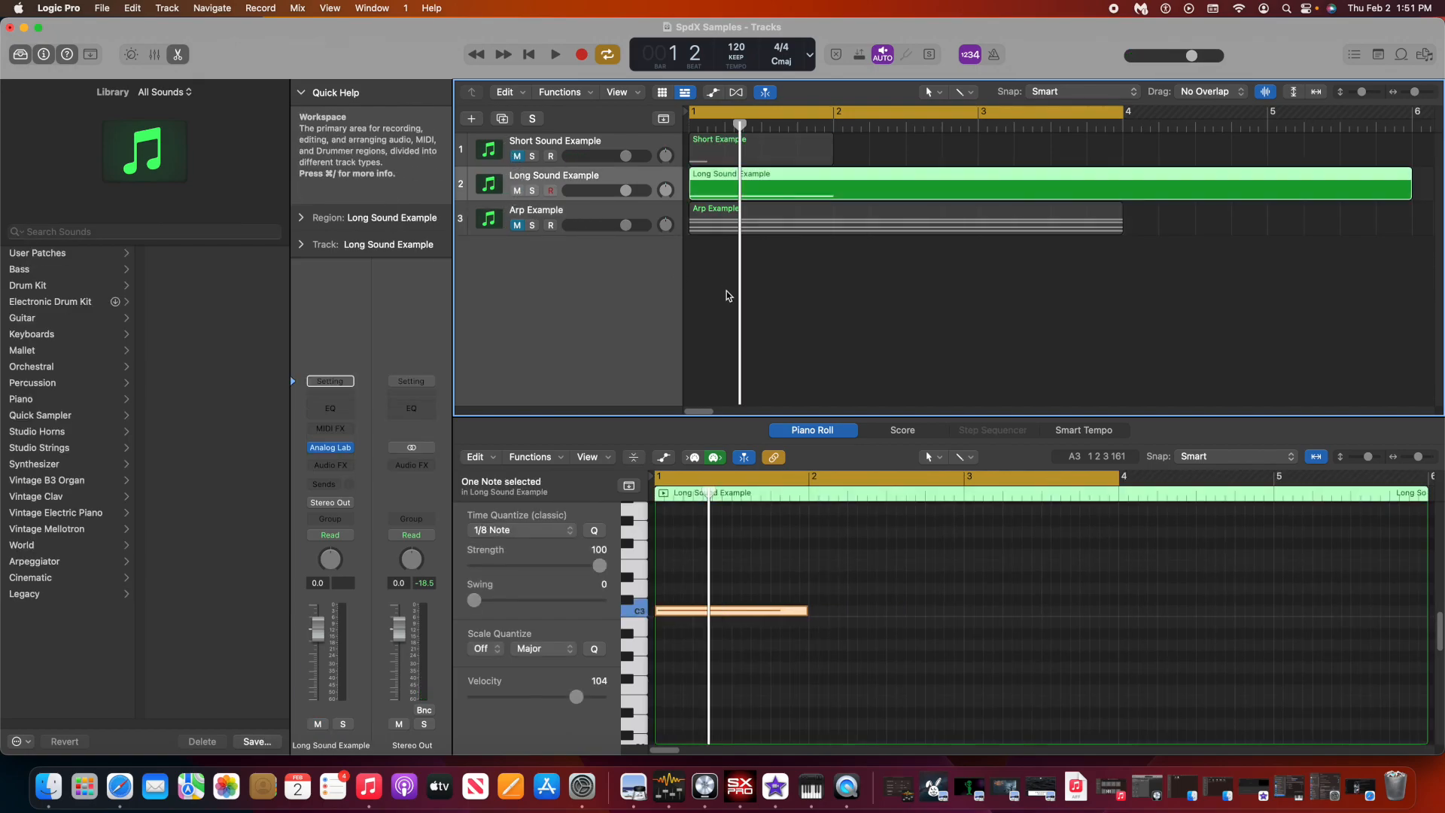
key(space)
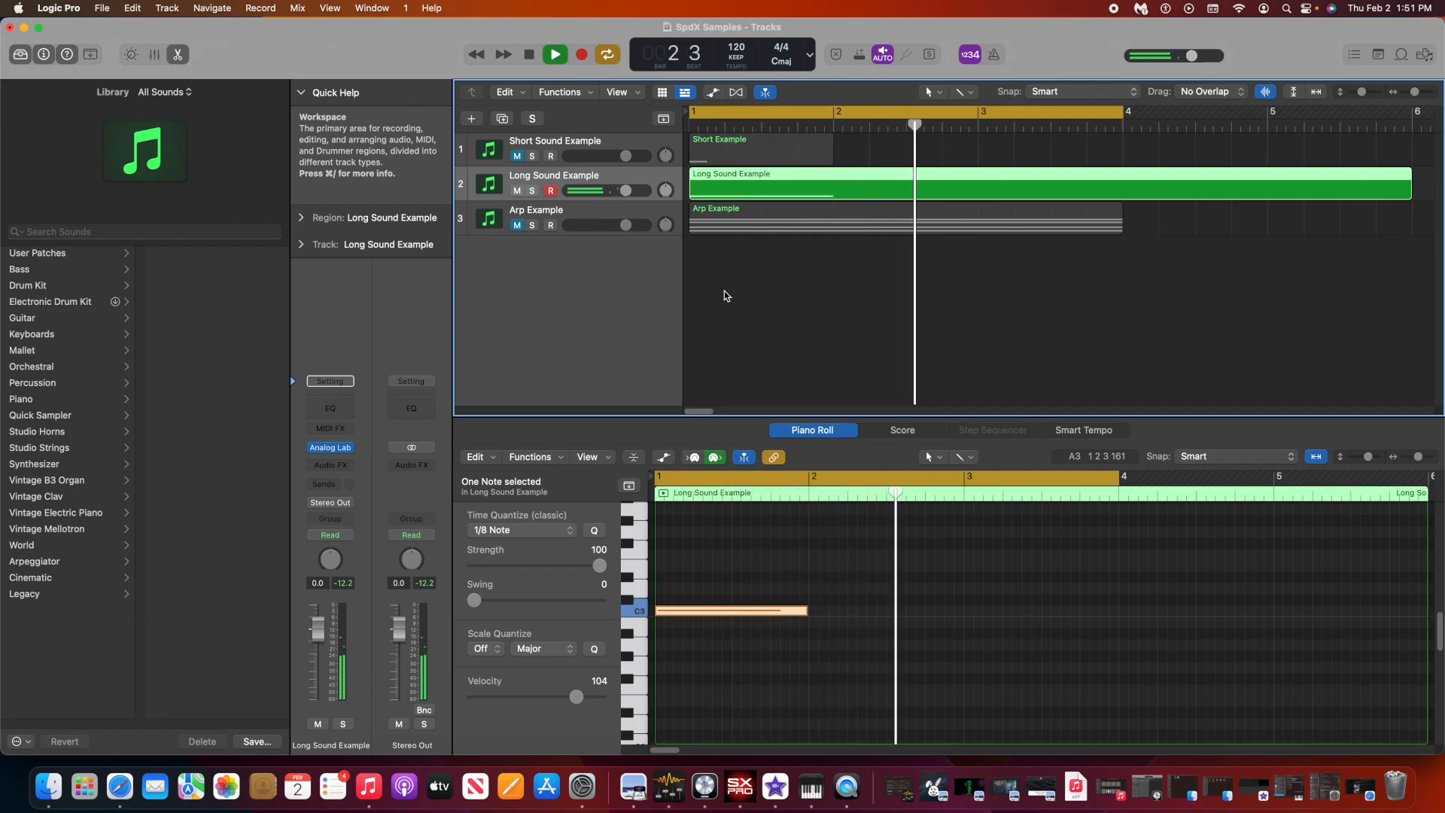
key(space)
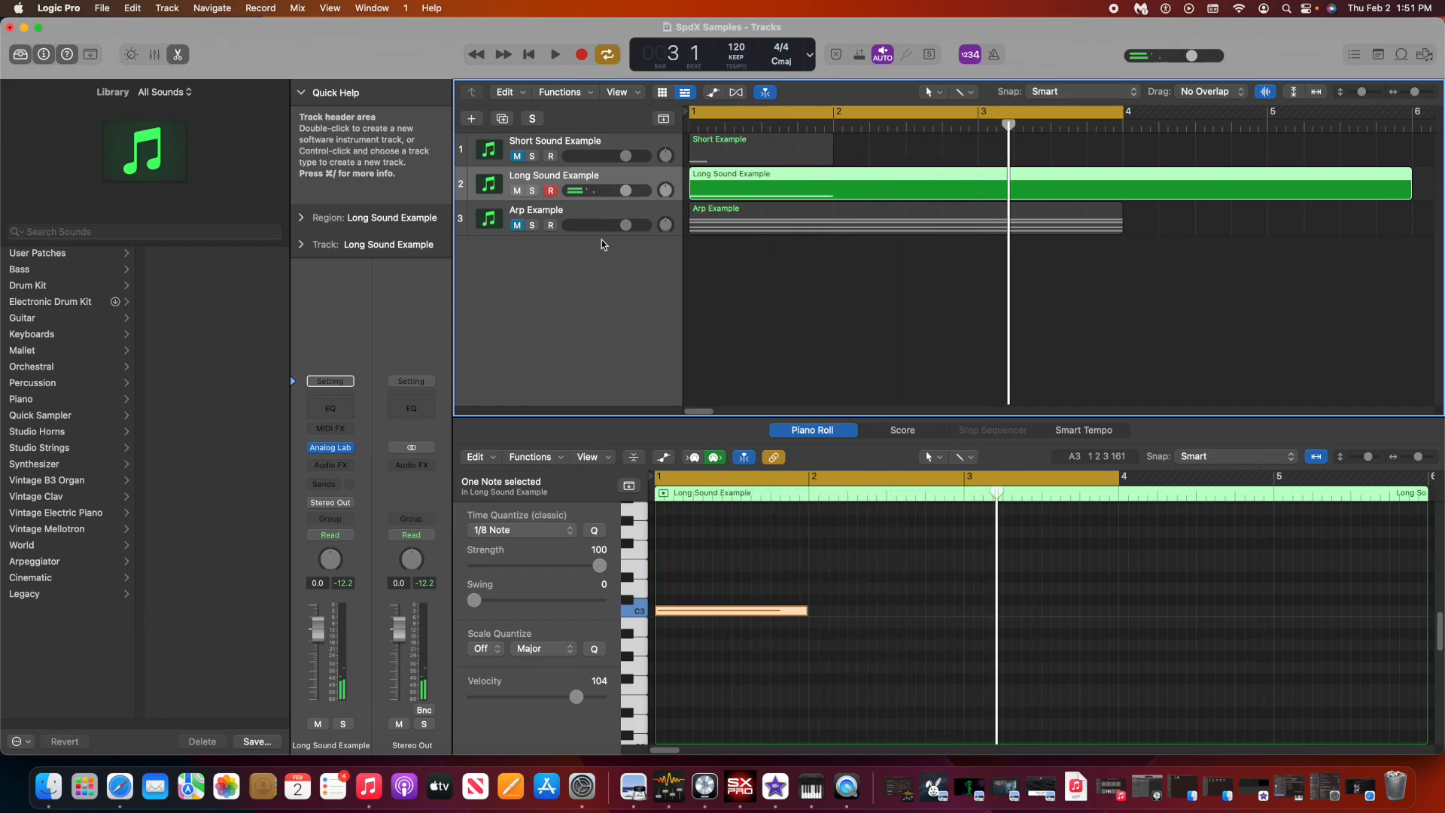
Mute the Long Sound Example track, play back the Arp Example track on its own and mute it again.
click(517, 190)
click(516, 225)
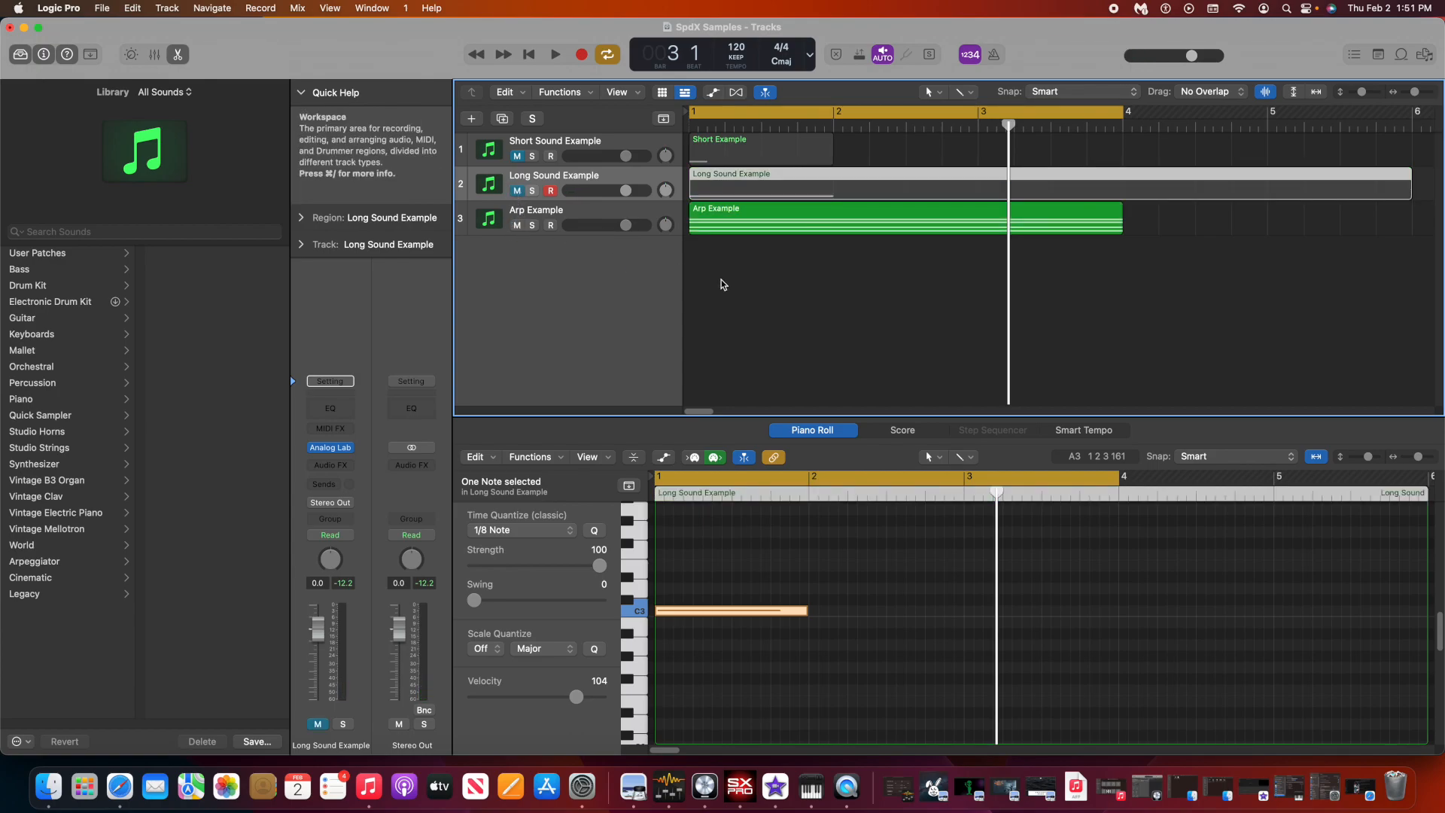
key(space)
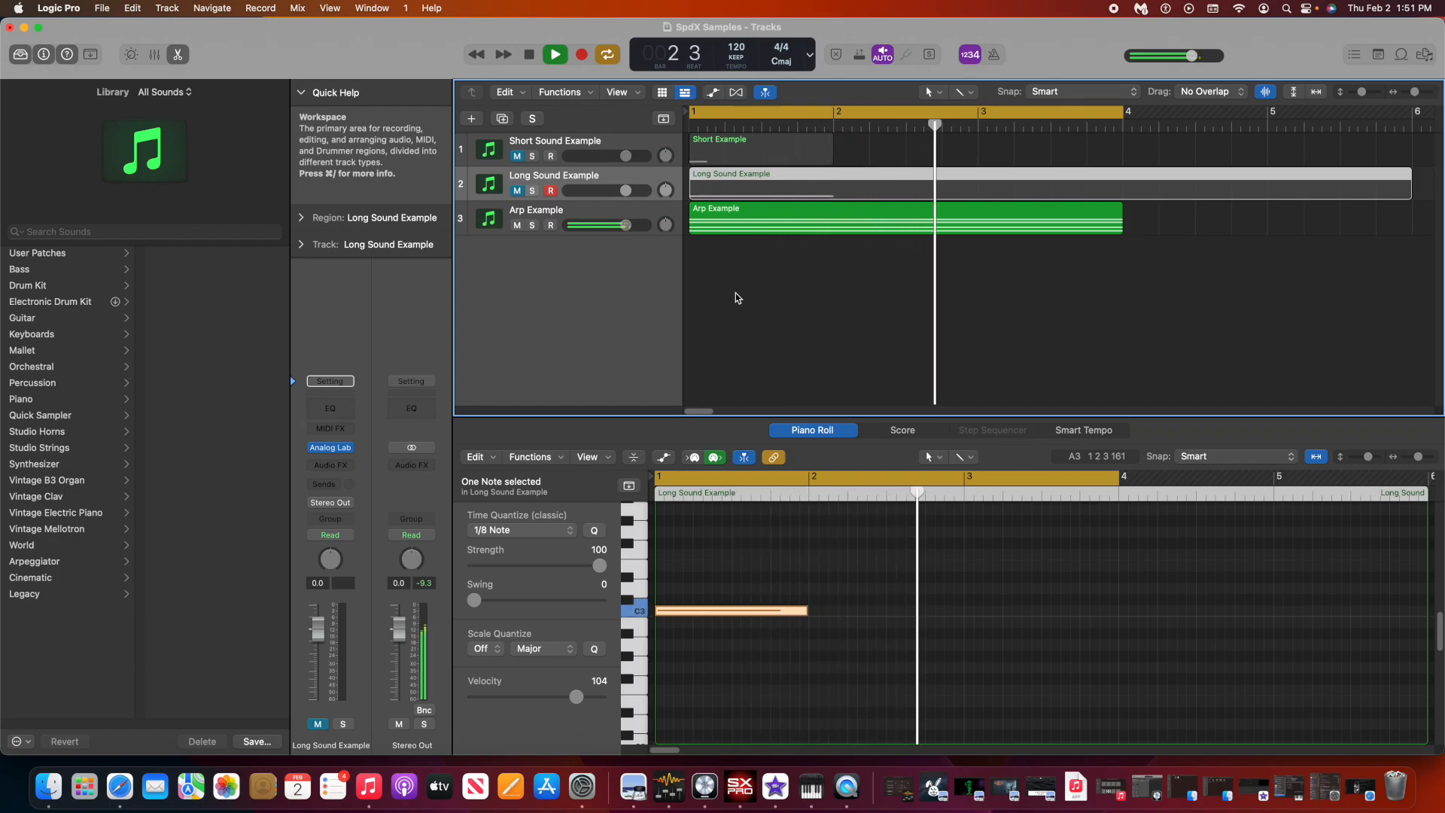
key(space)
click(517, 225)
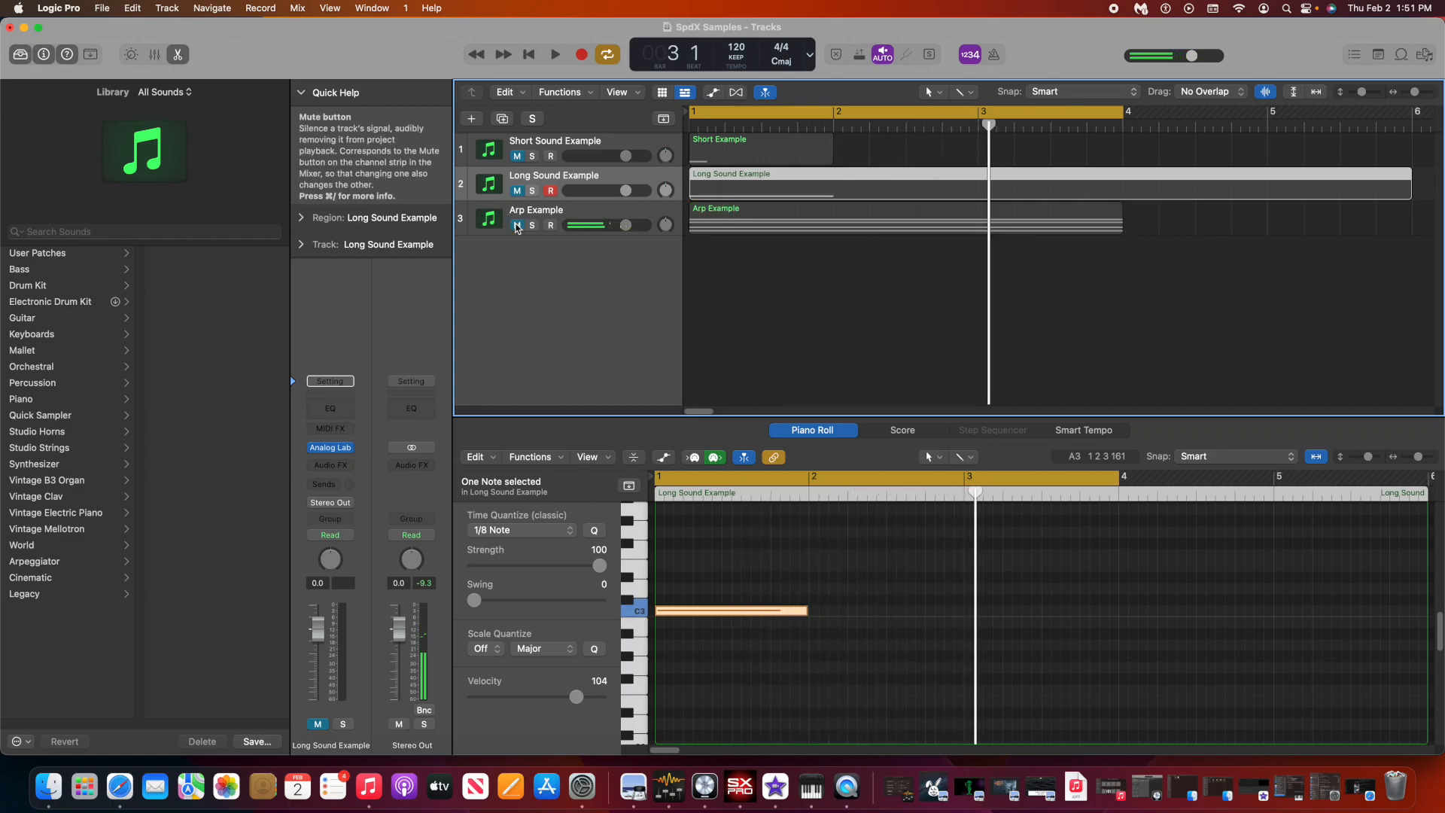
Unmute and play the Short Example region, and select its C3 note in the Piano Roll.
click(527, 148)
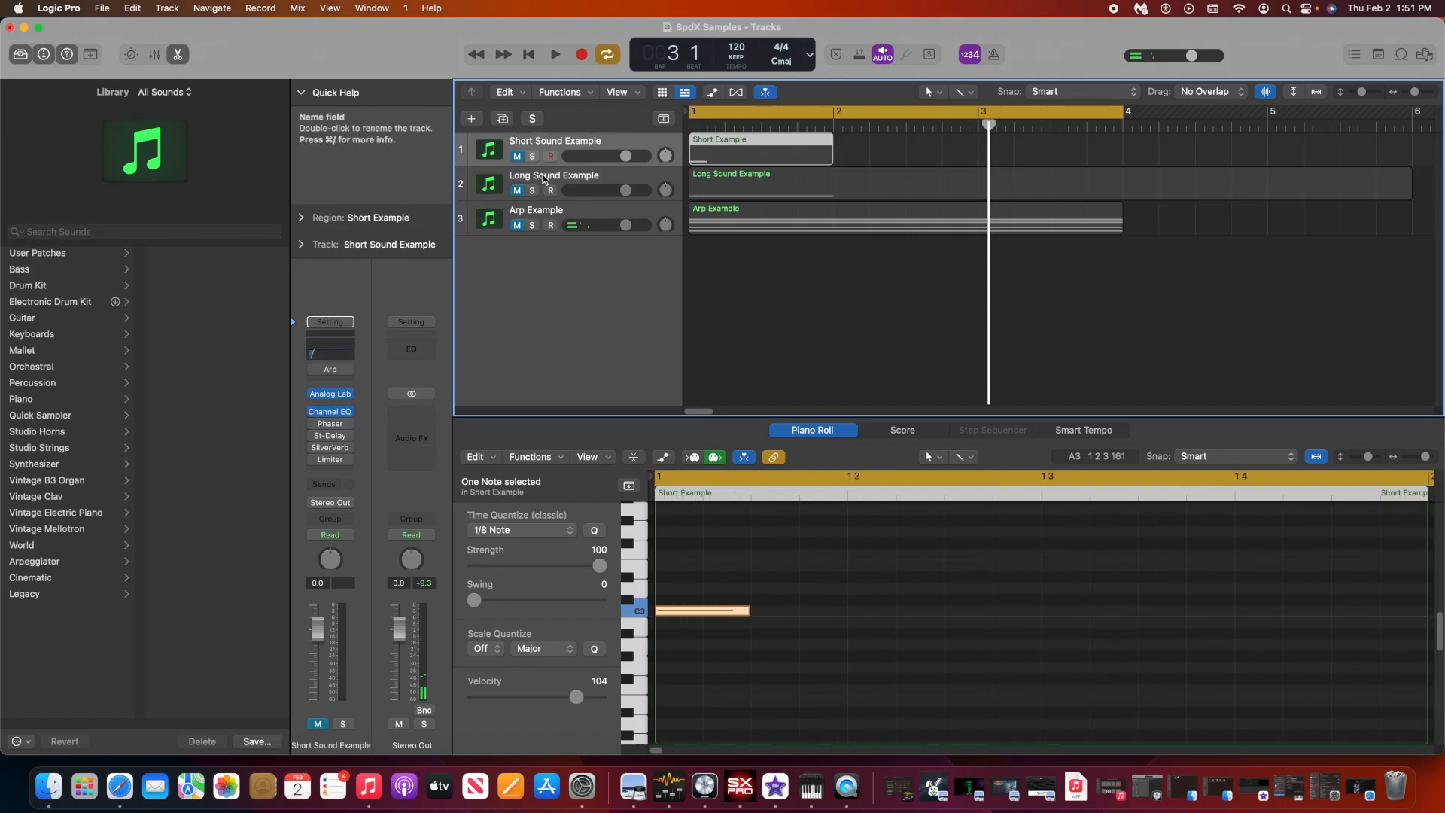
click(744, 154)
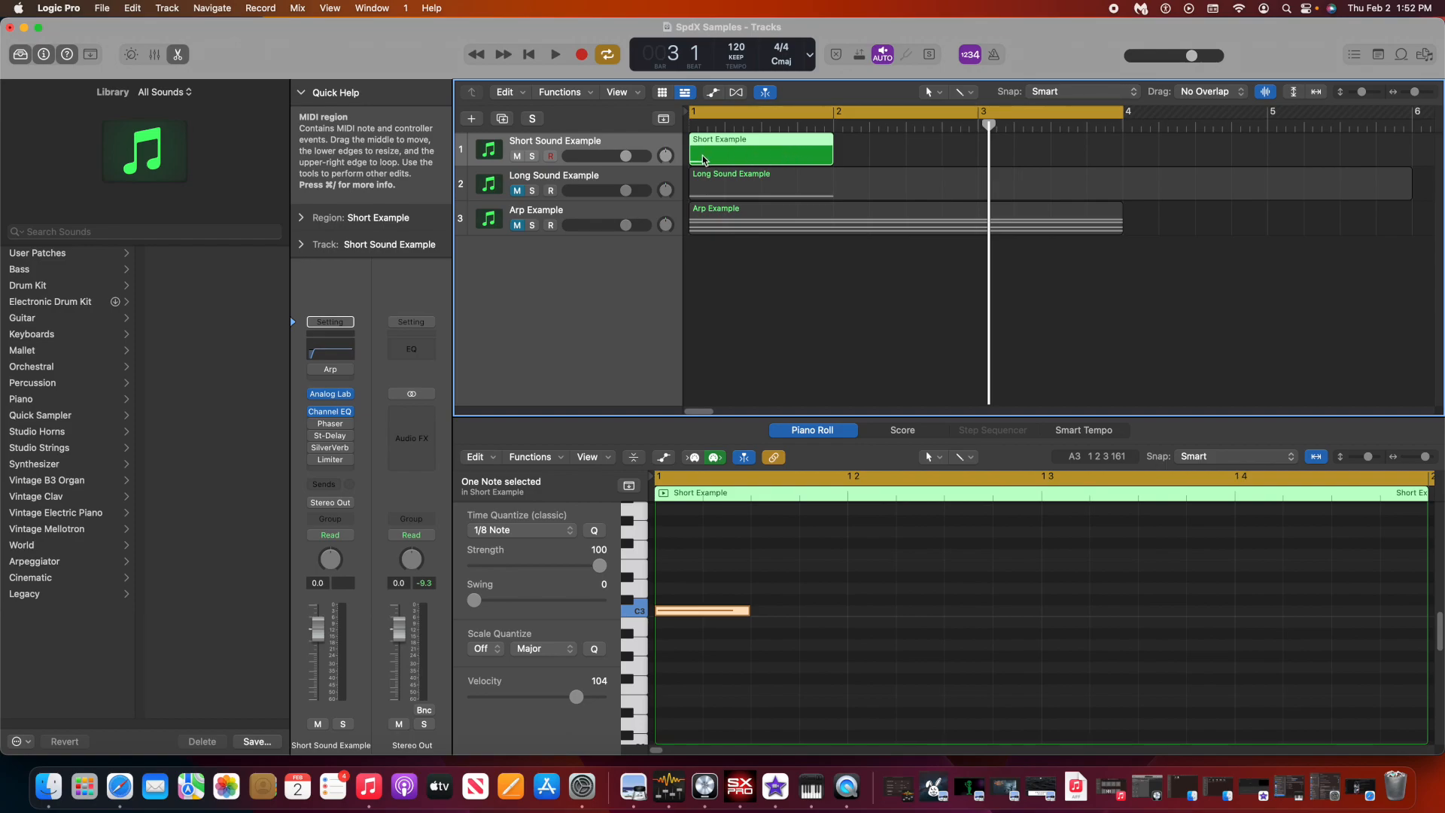
key(space)
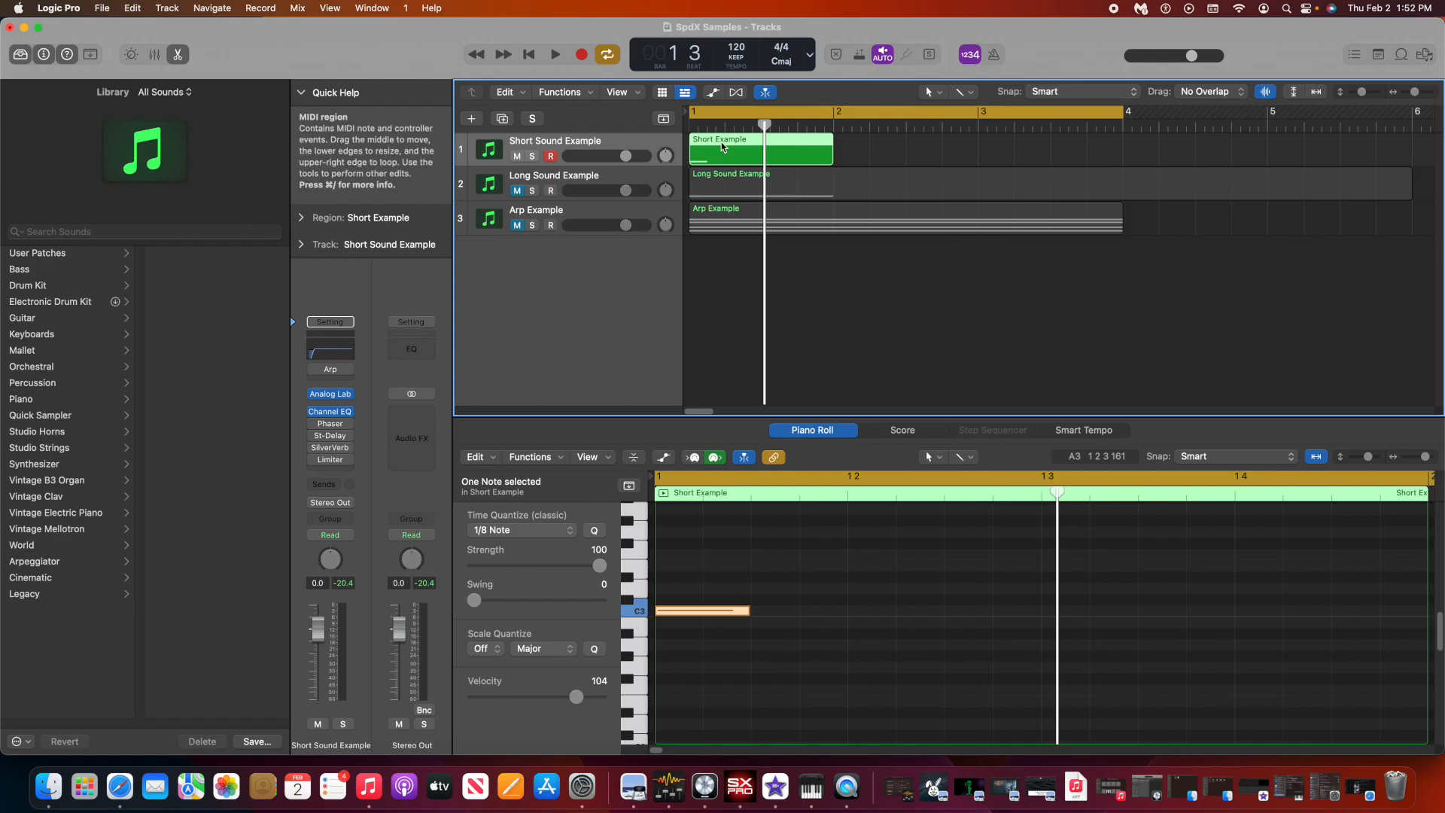
click(700, 570)
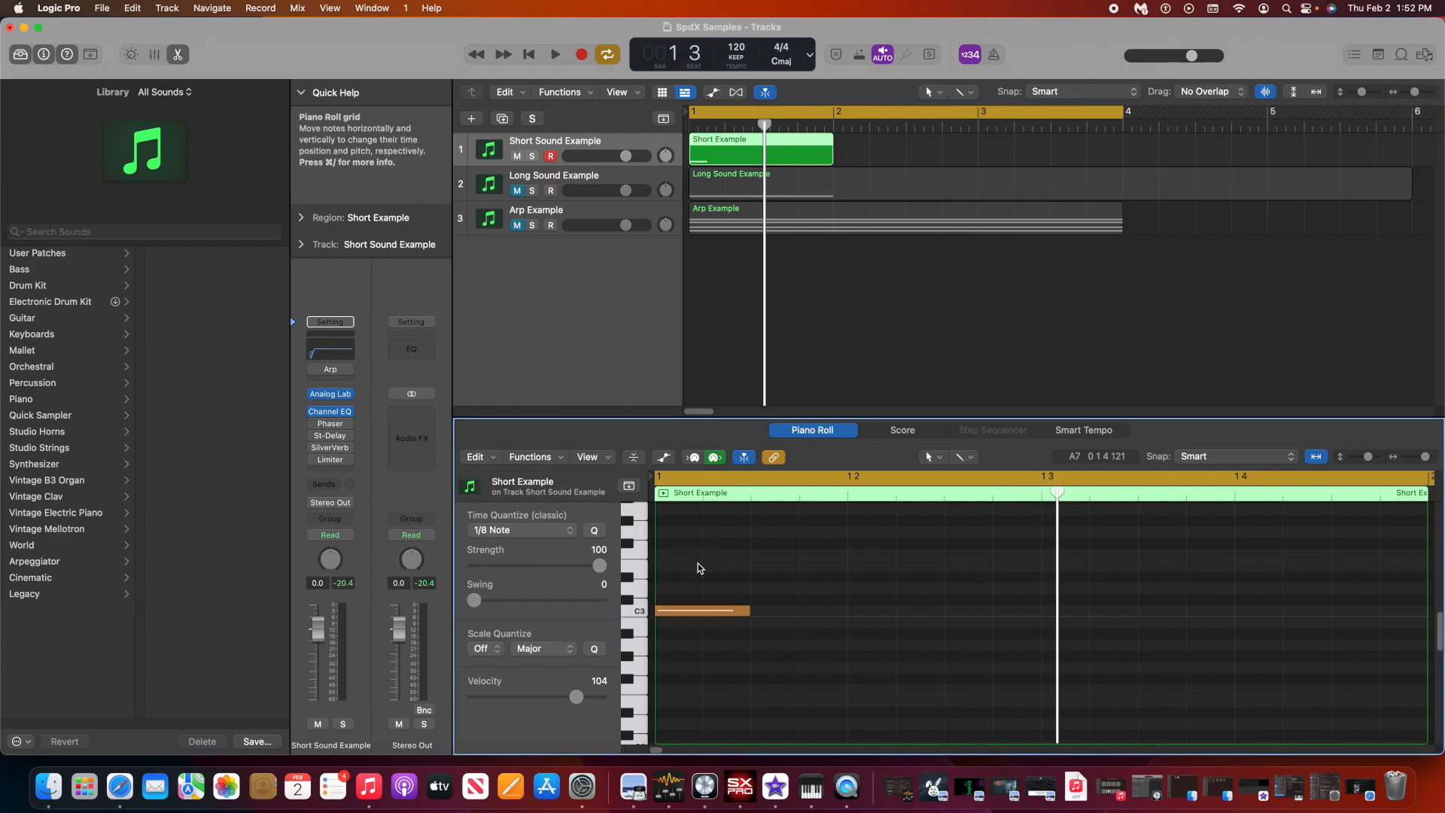
click(643, 611)
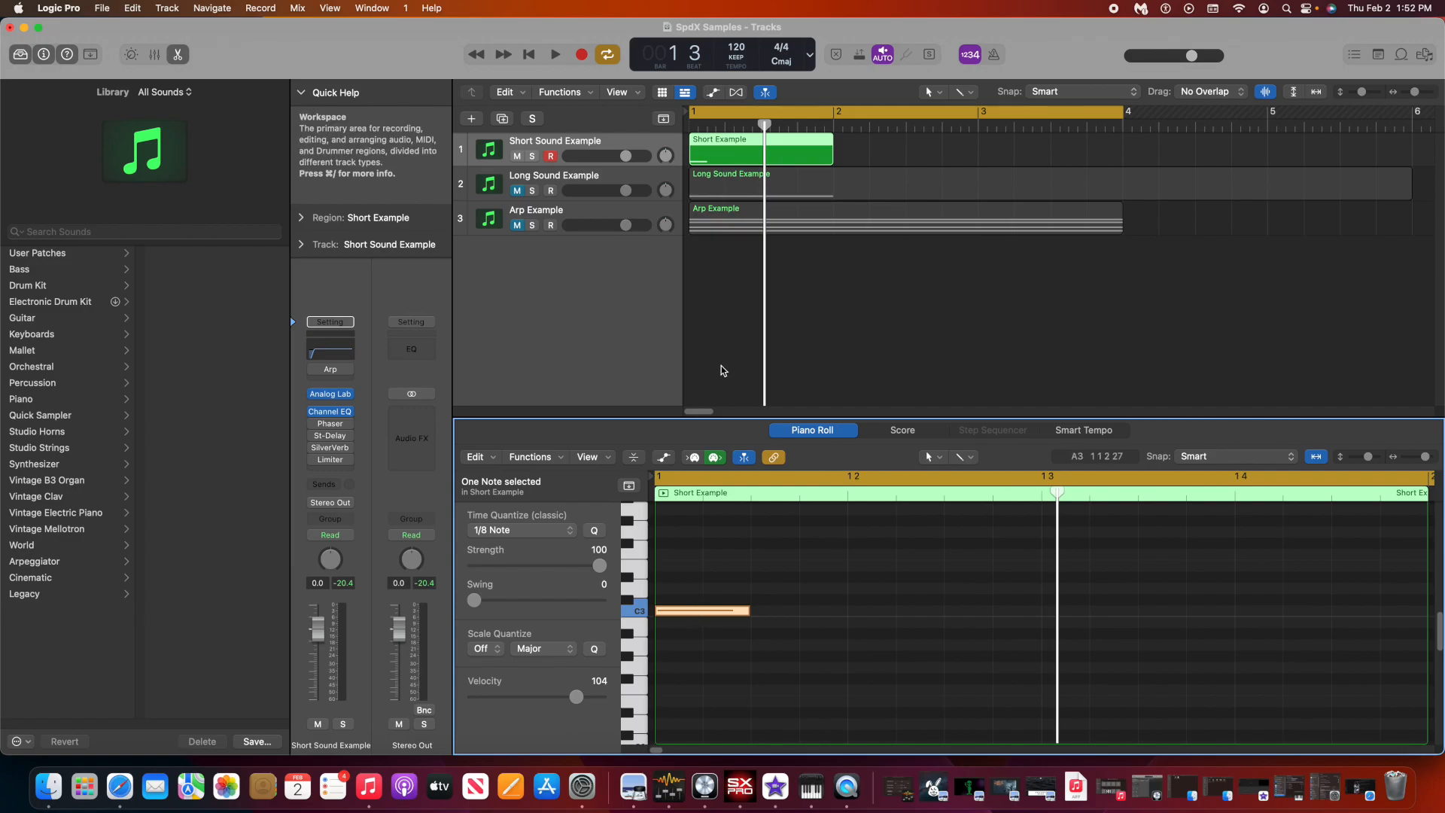
Export the Short Example region to the Desktop as a 16-bit AIFF audio file with the custom name Short Sample.
right_click(700, 146)
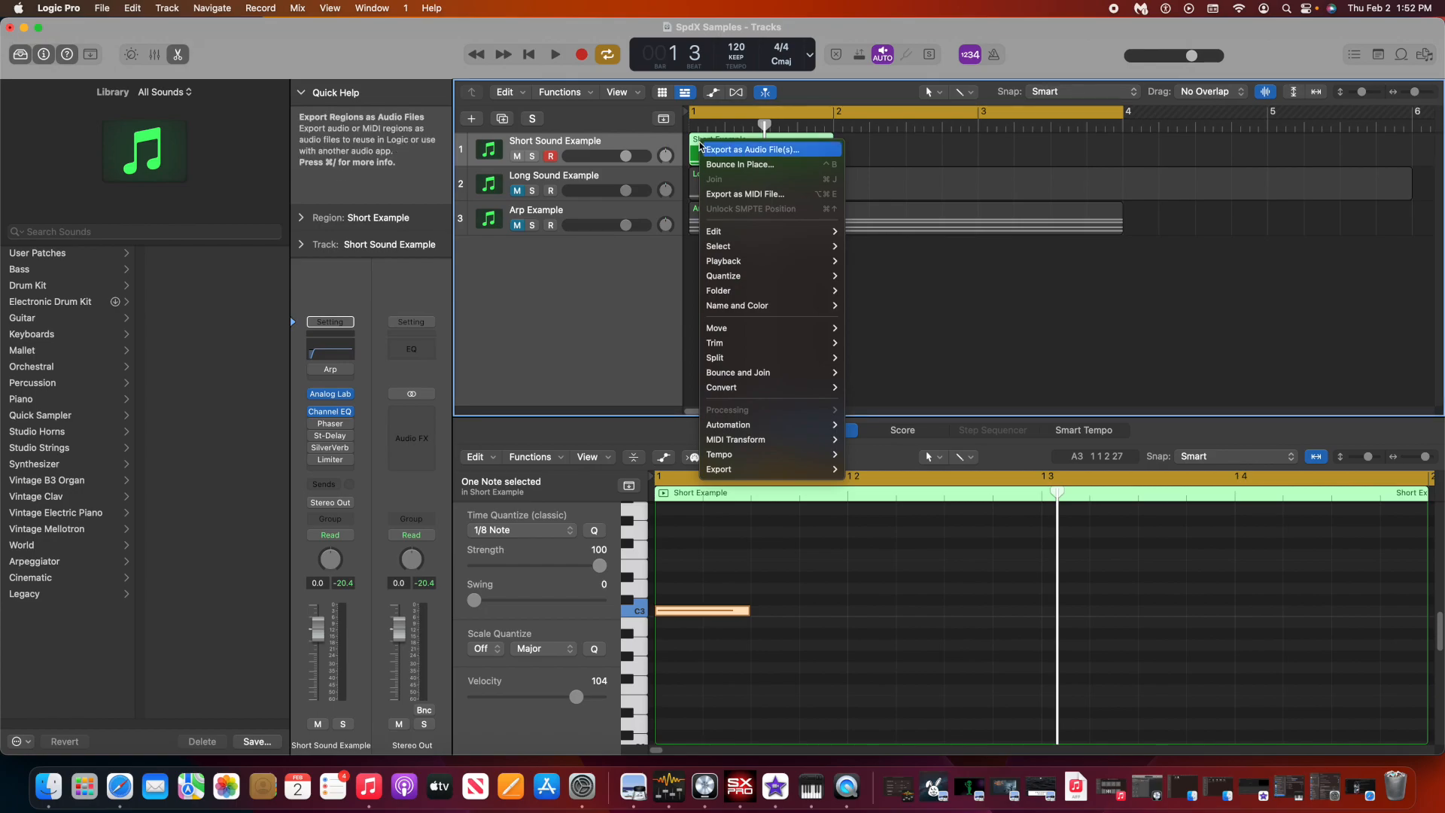
click(709, 150)
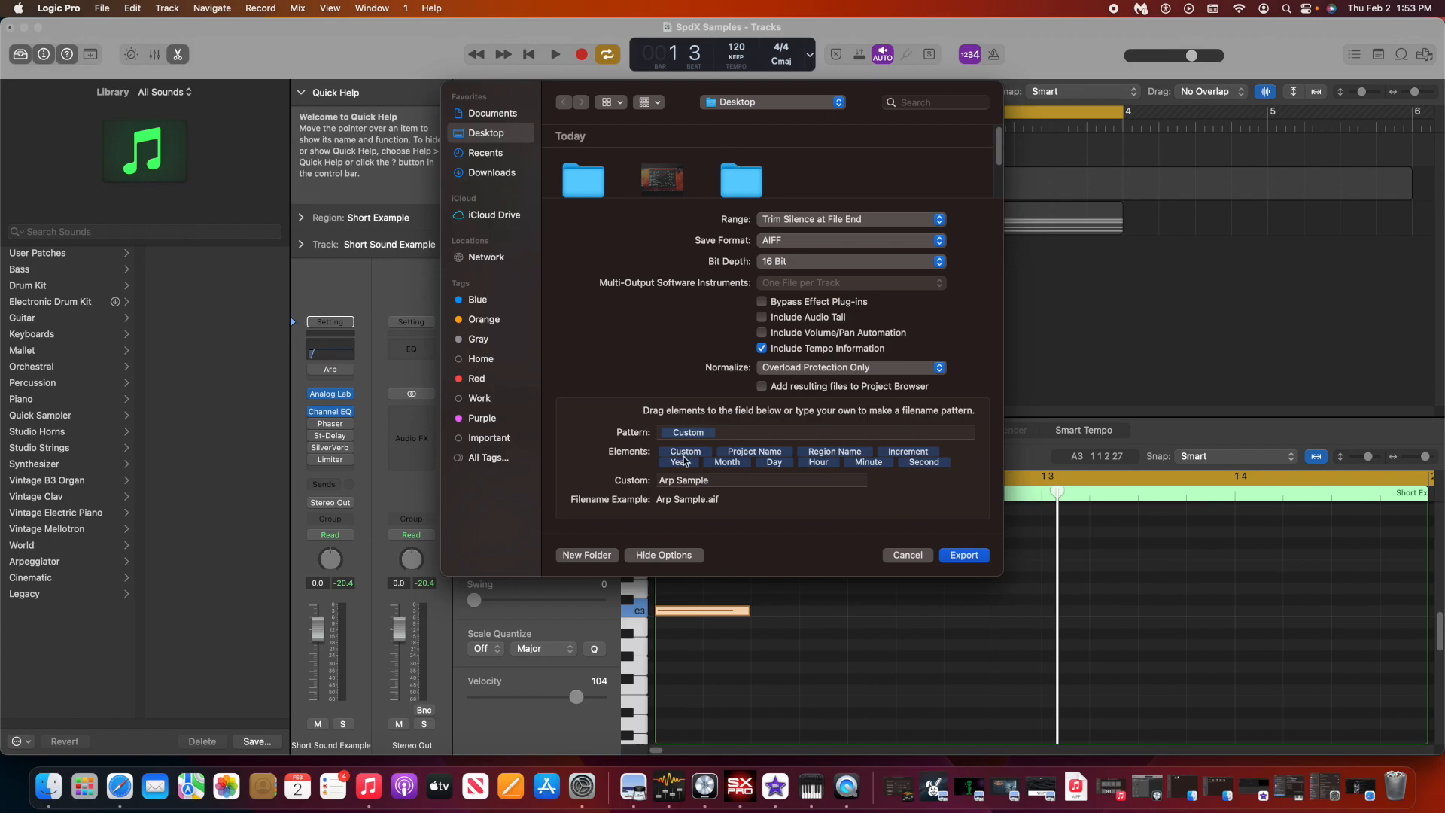
click(667, 479)
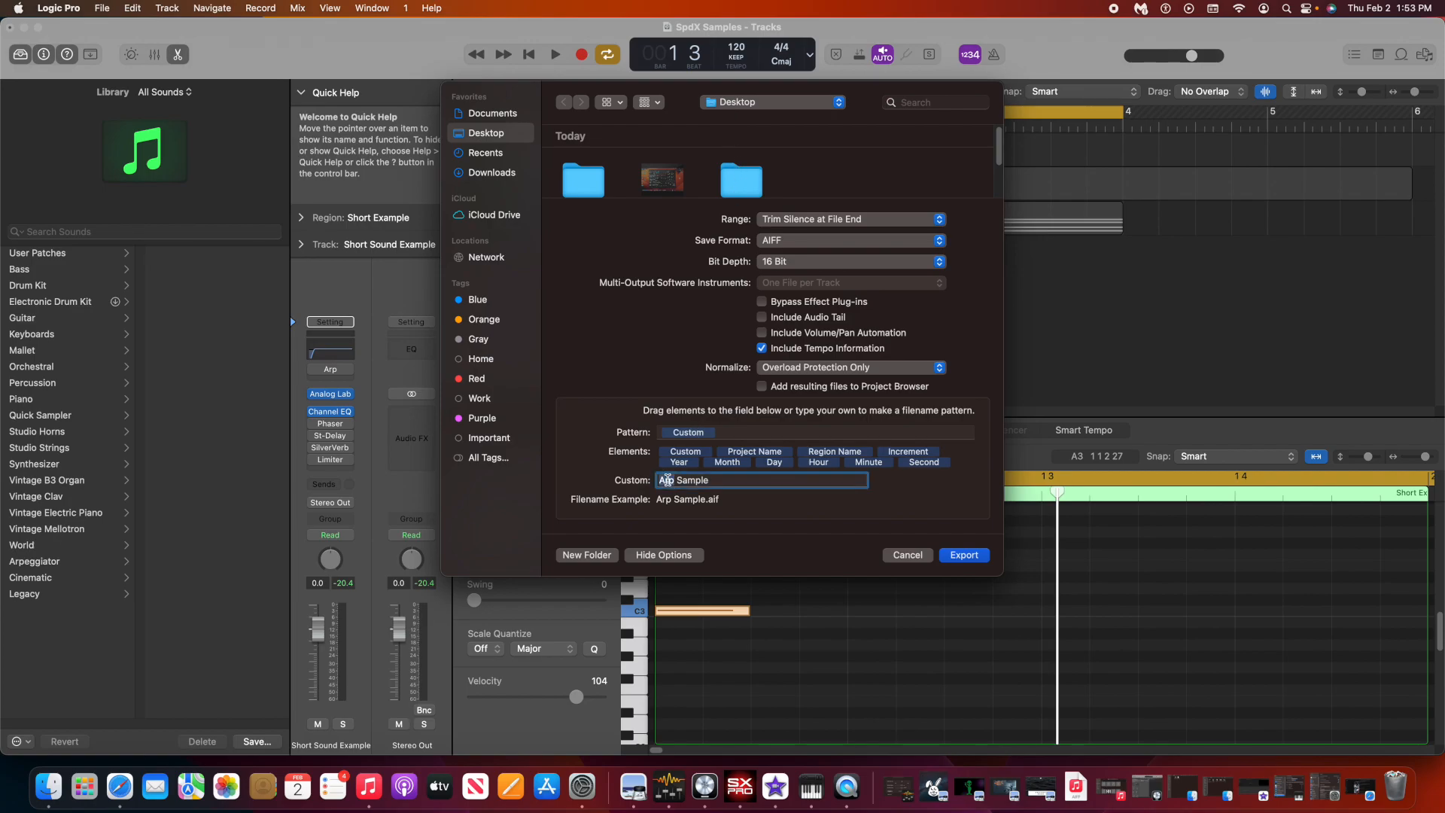
double_click(667, 479)
text(Short)
click(964, 555)
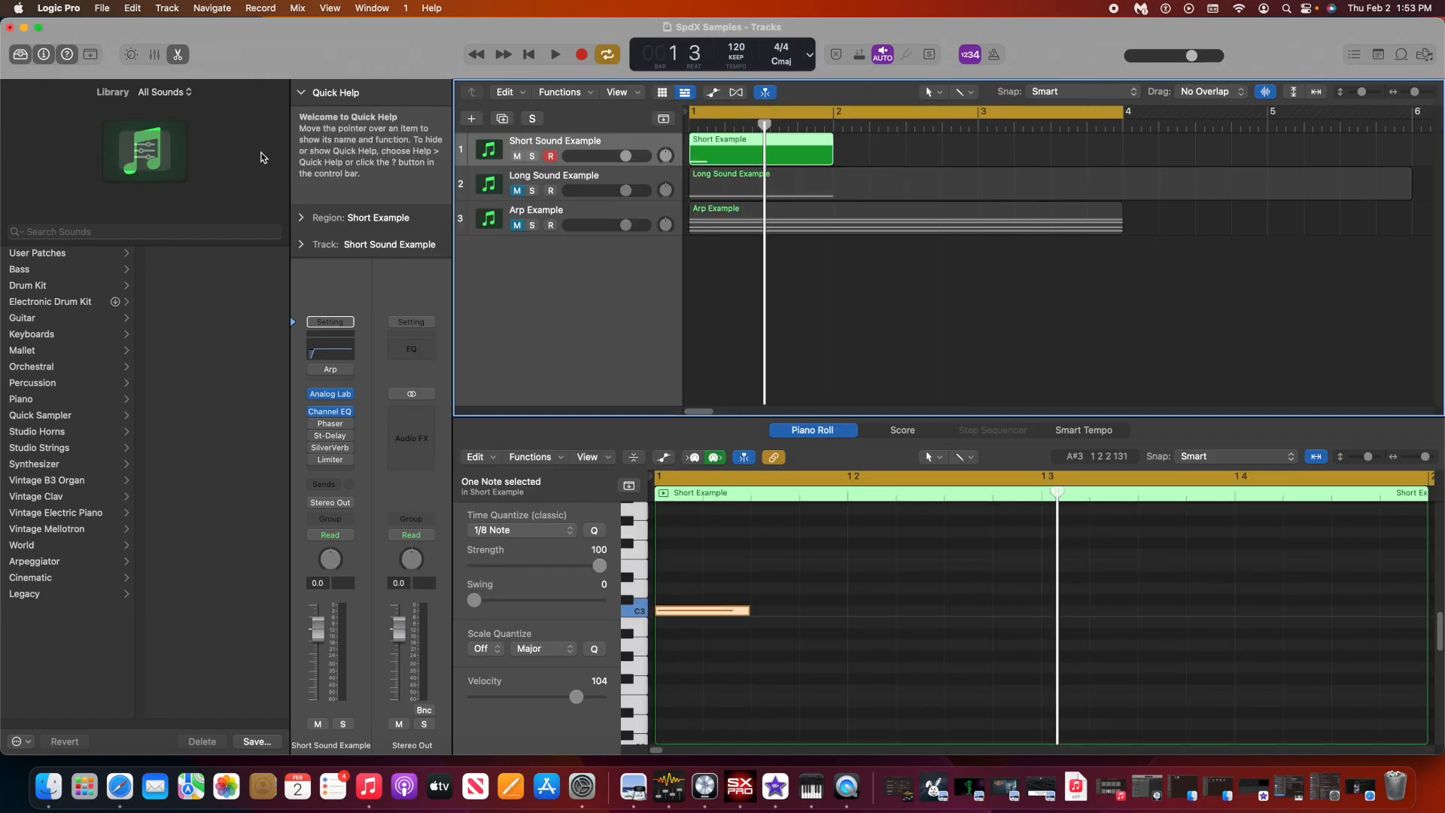
Switch to the SPD-SX PRO APP and import Short Sample.aif from the desktop with Tag 1 set to USER TAG 1.
click(24, 28)
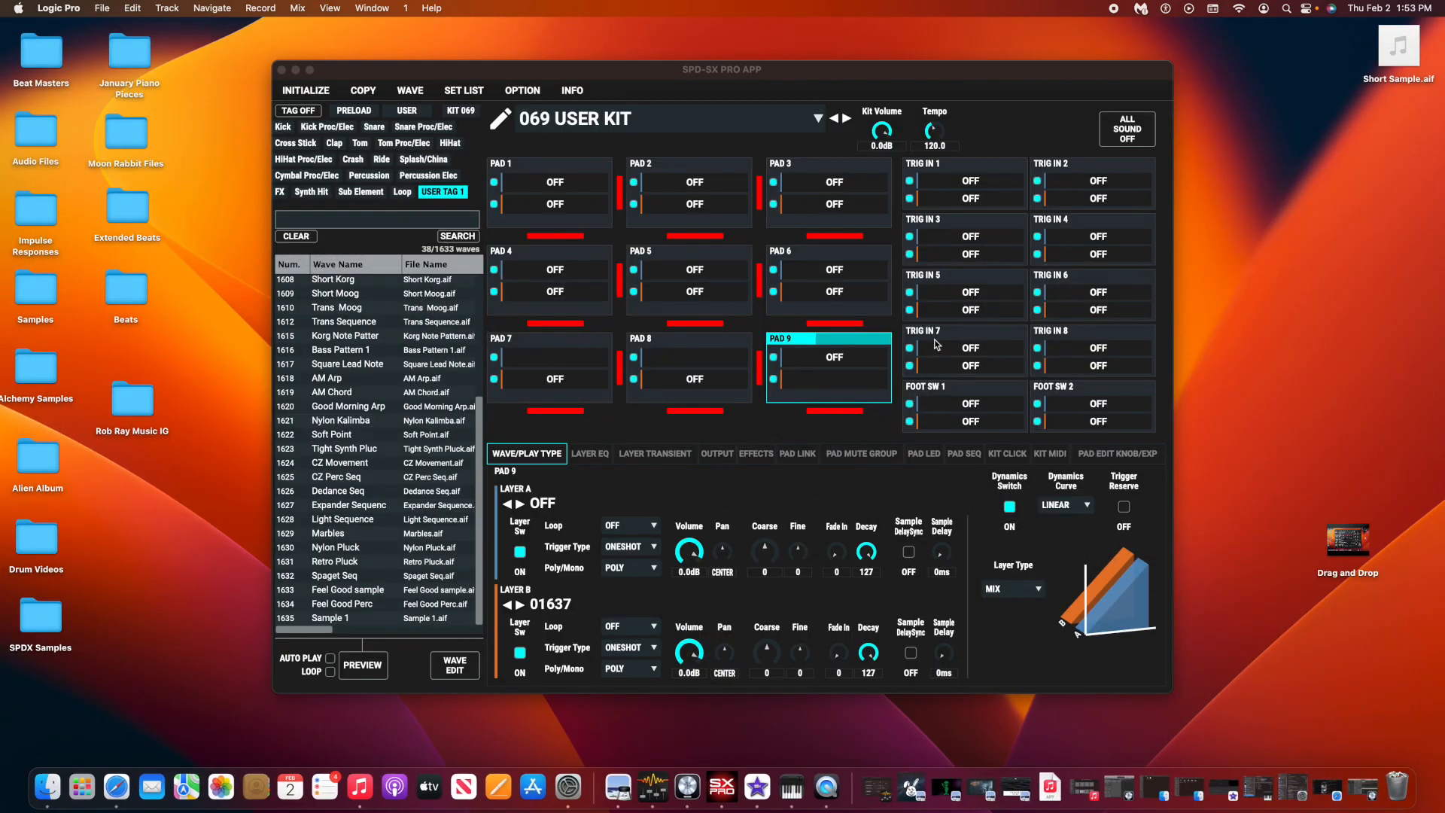
click(1399, 47)
click(1400, 46)
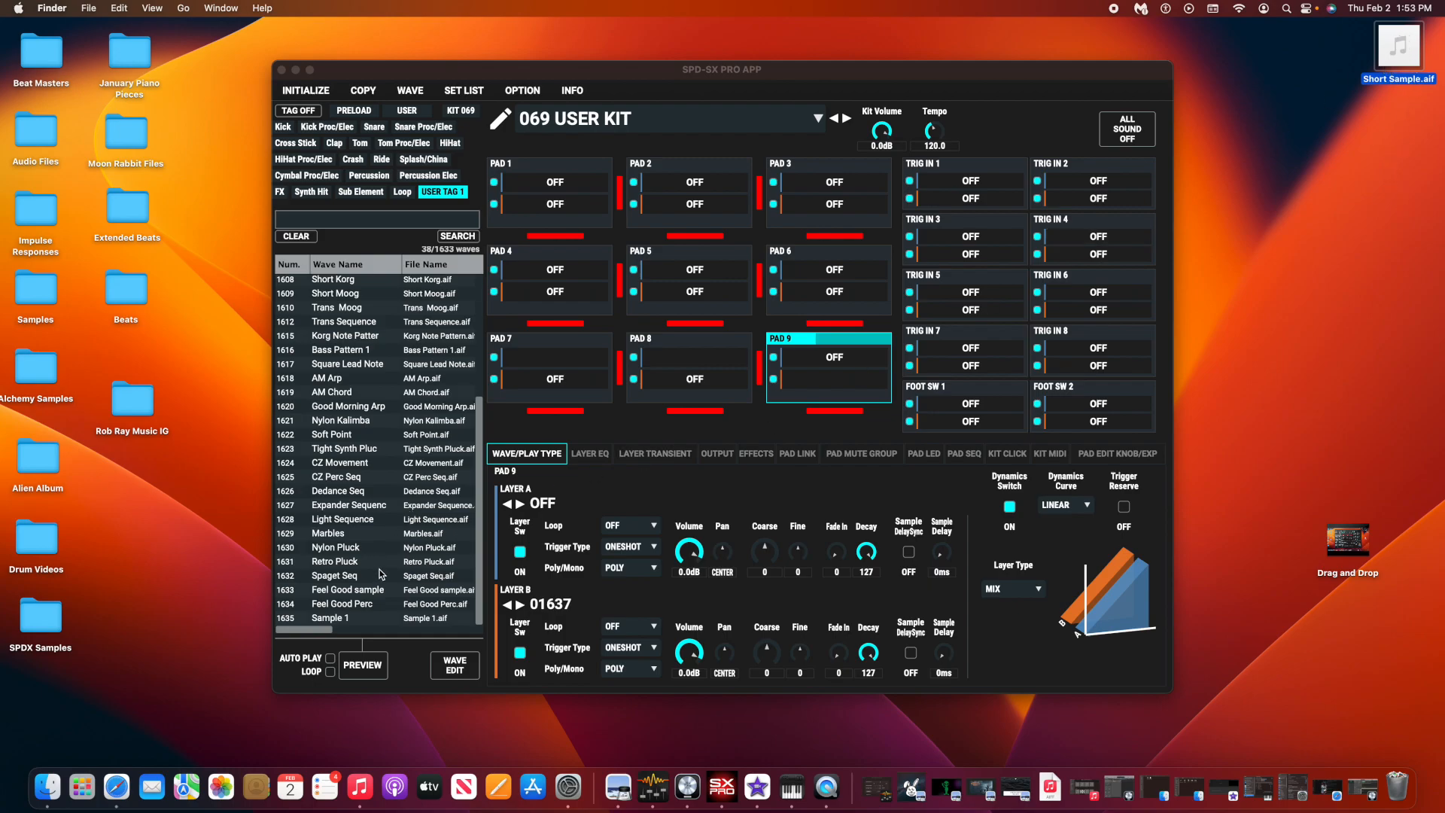
drag(1395, 61, 333, 512)
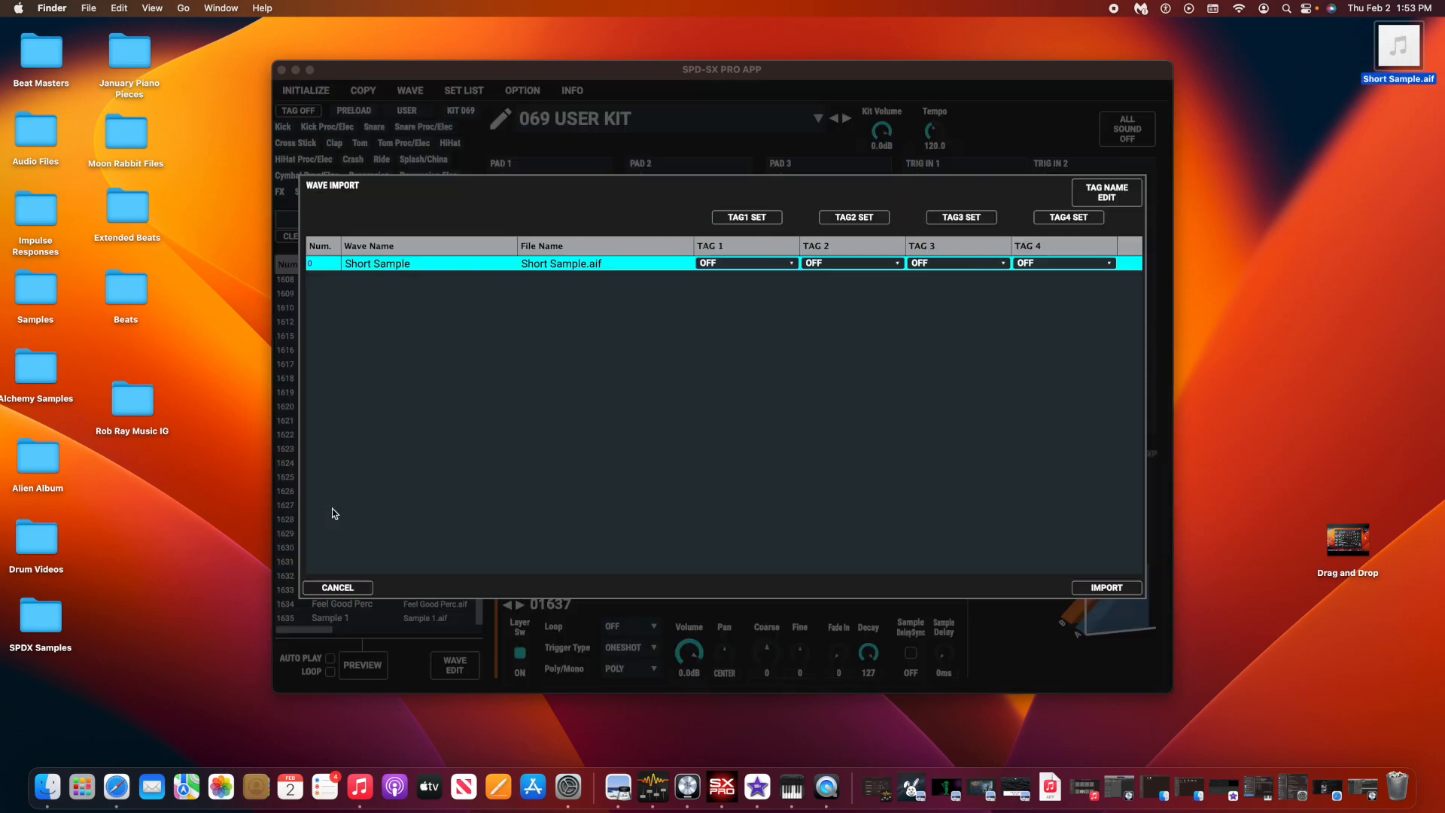
click(723, 262)
click(723, 263)
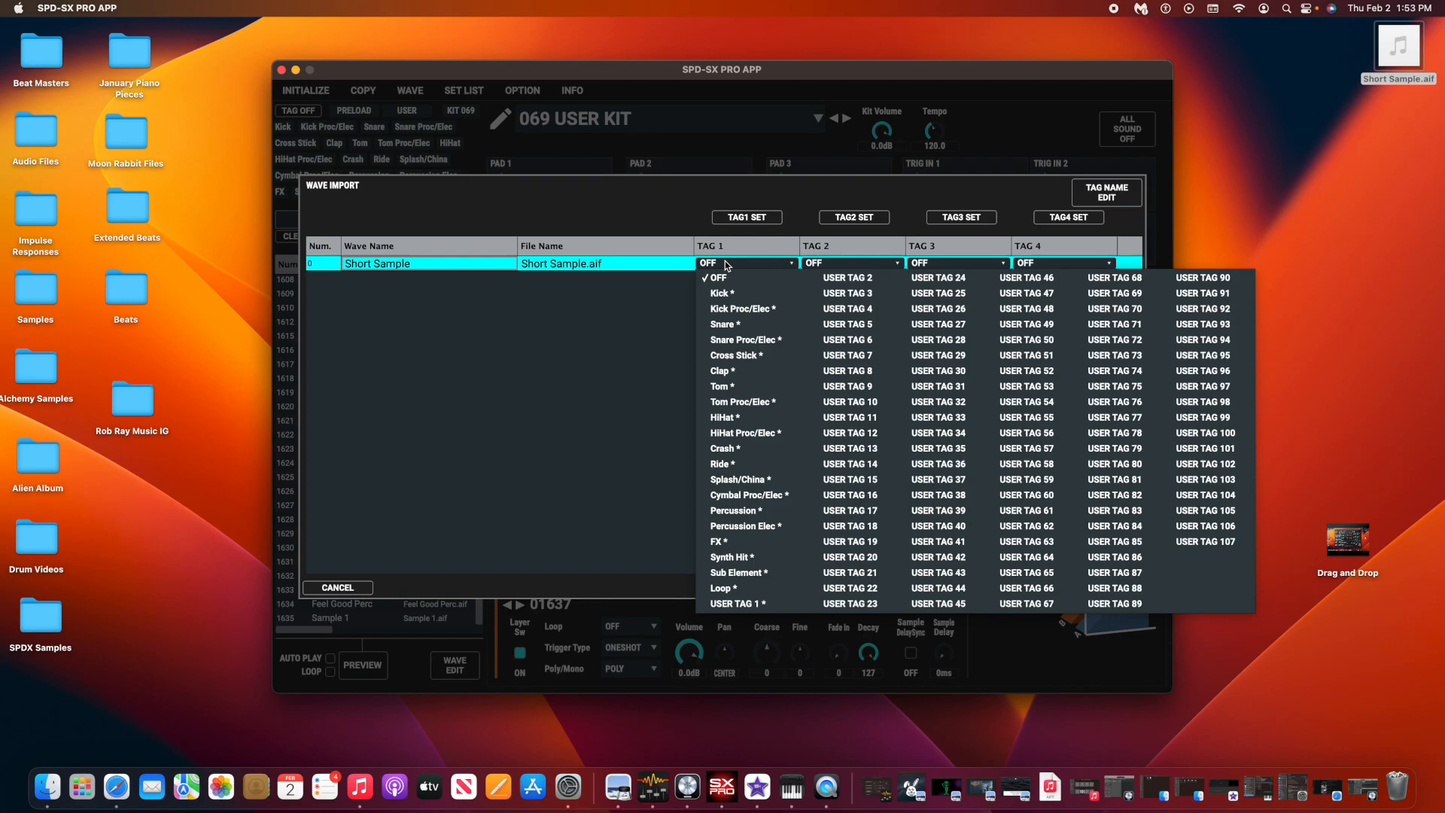
click(740, 604)
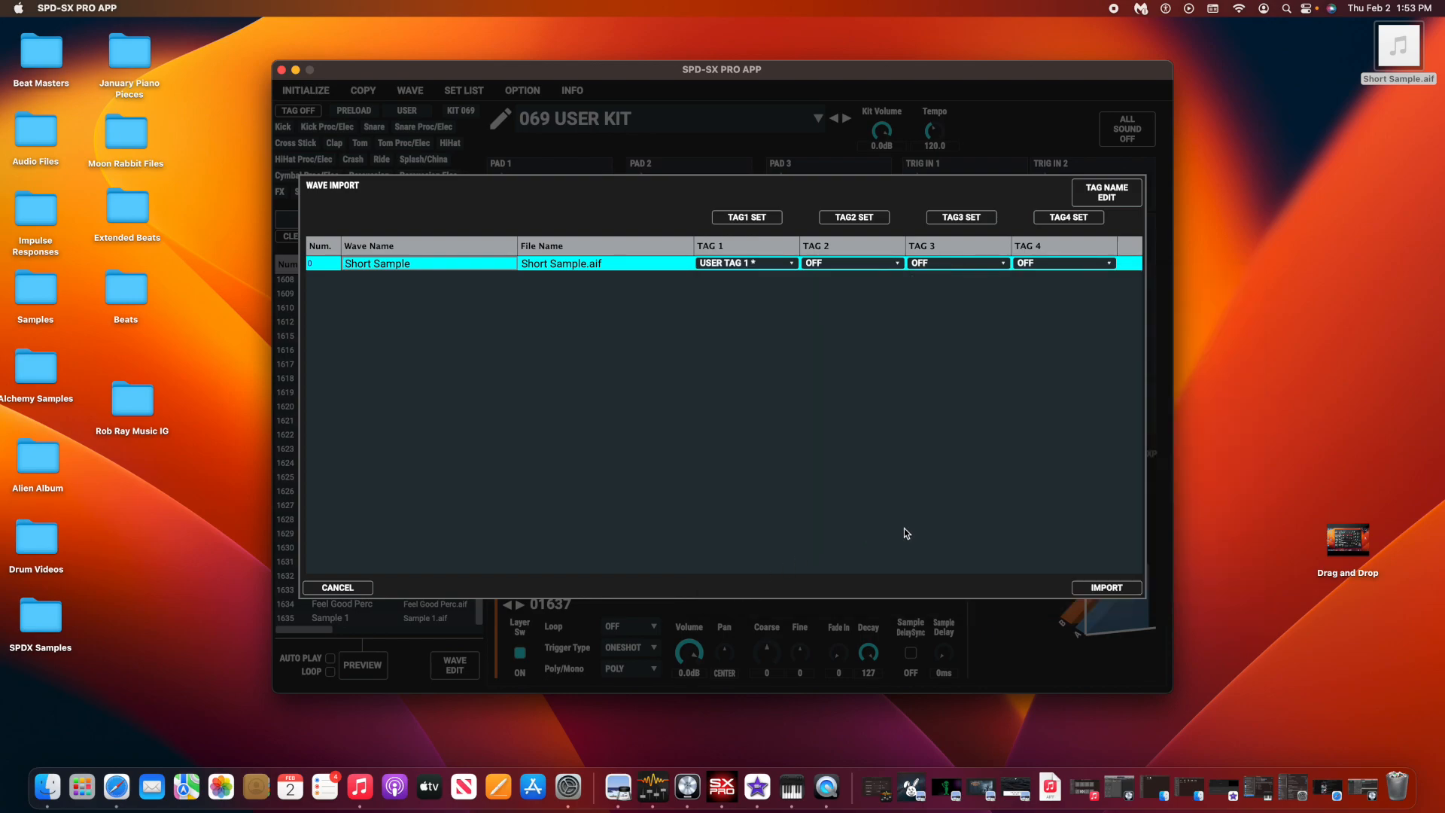
click(1098, 589)
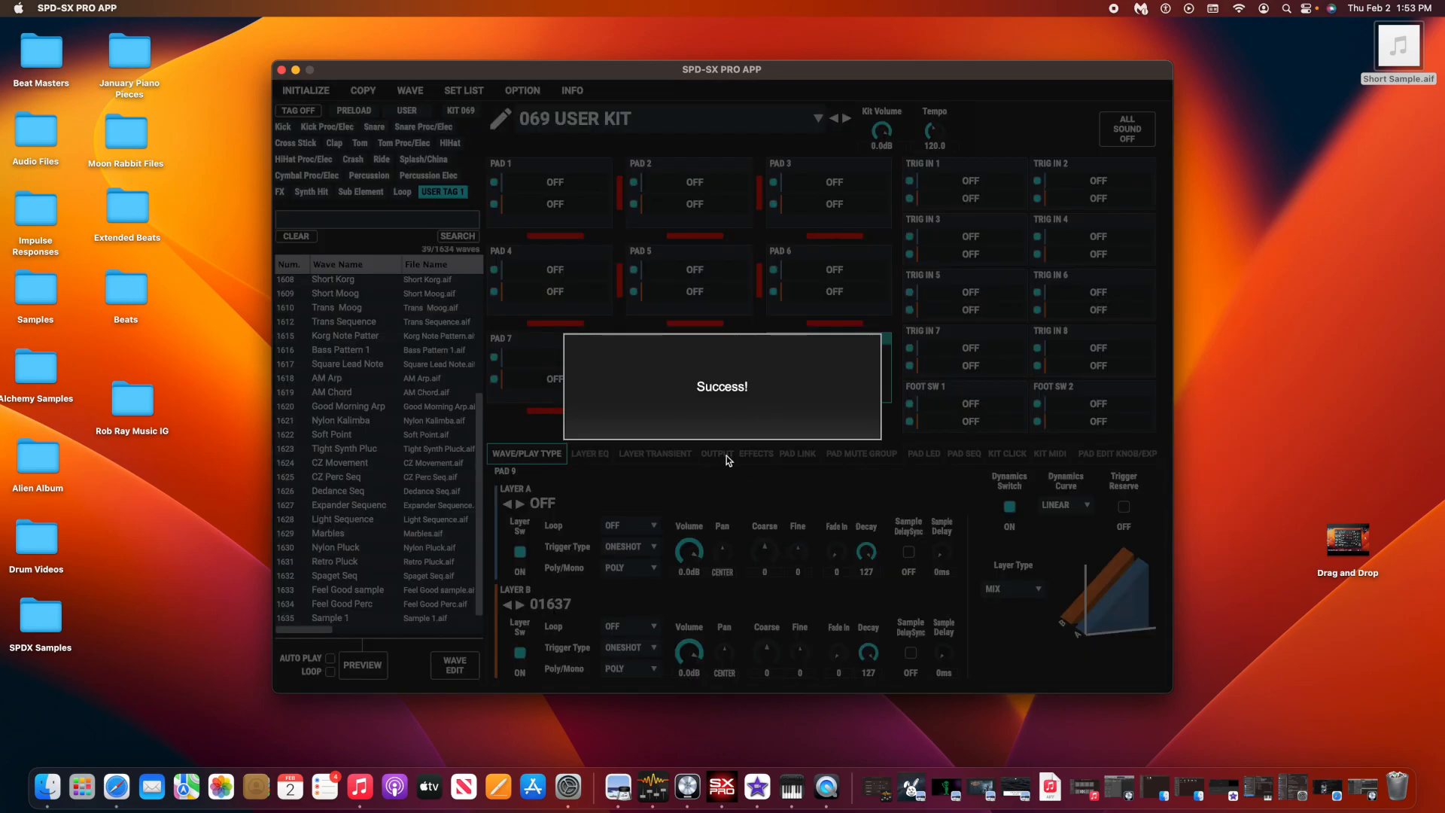
Assign the Short Sample wave to layer A of pads 7 and 8 and to layer B of pad 9.
scroll(381, 611, down, 1)
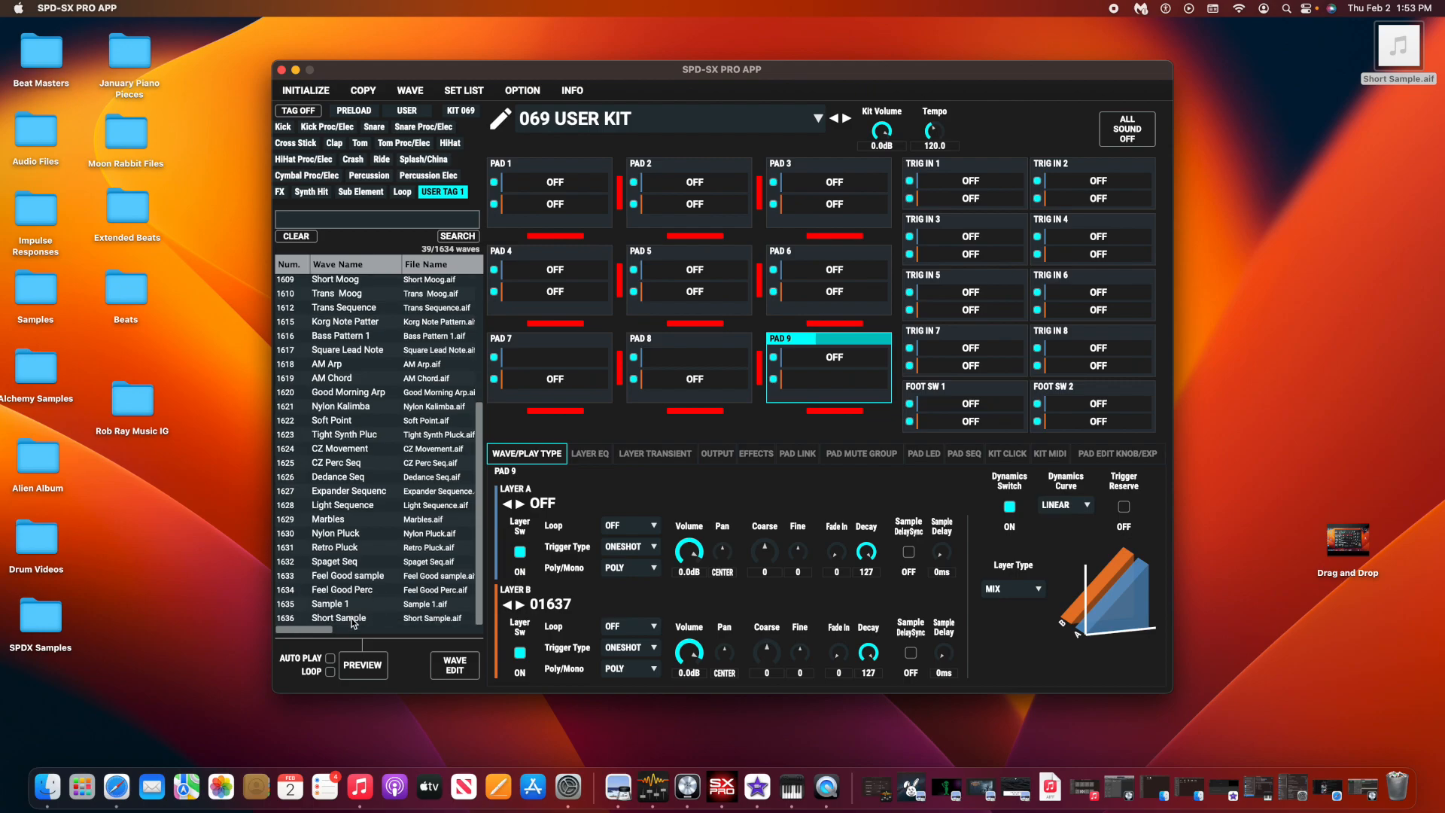
drag(353, 622, 531, 359)
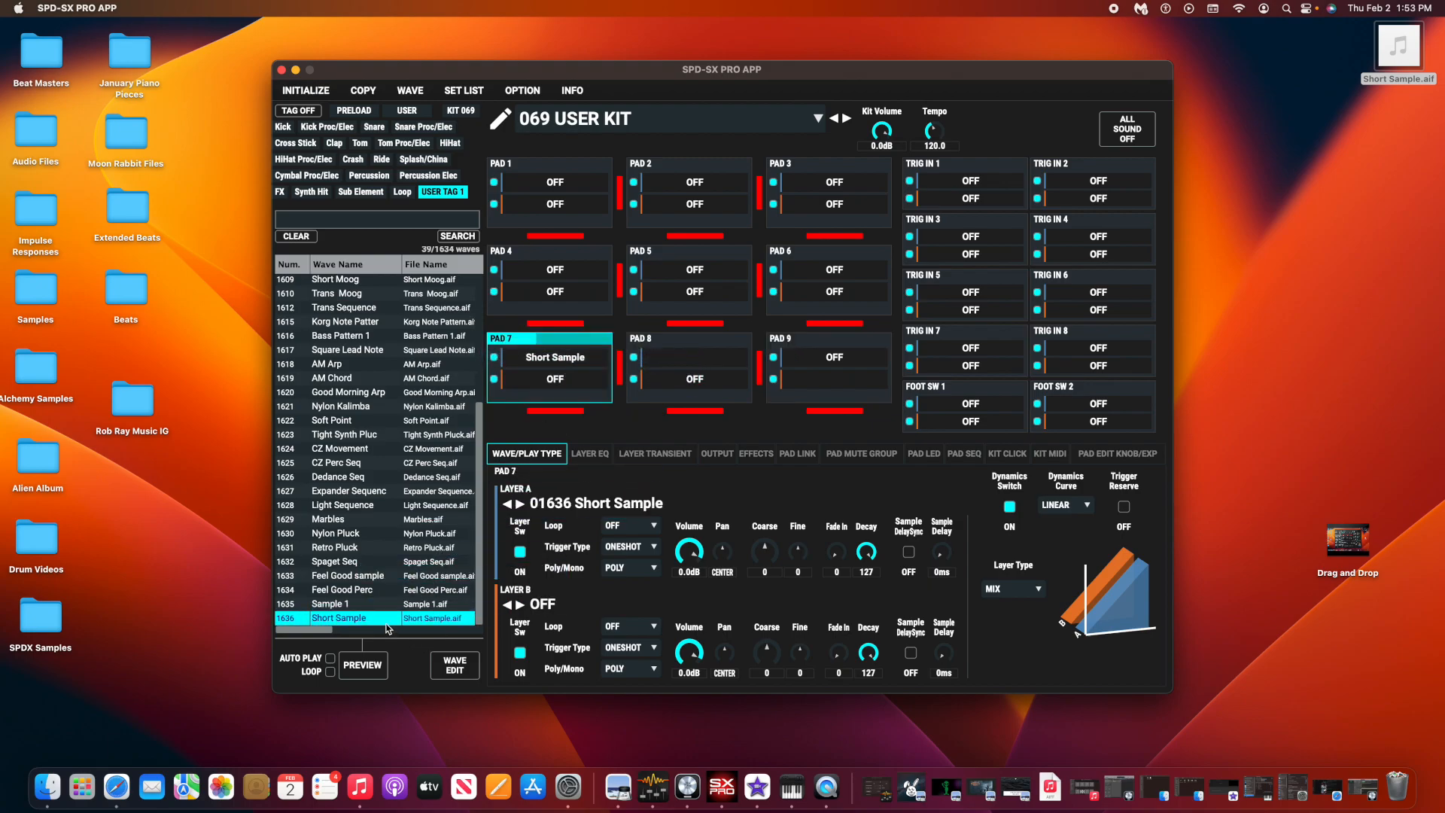
drag(384, 626, 695, 358)
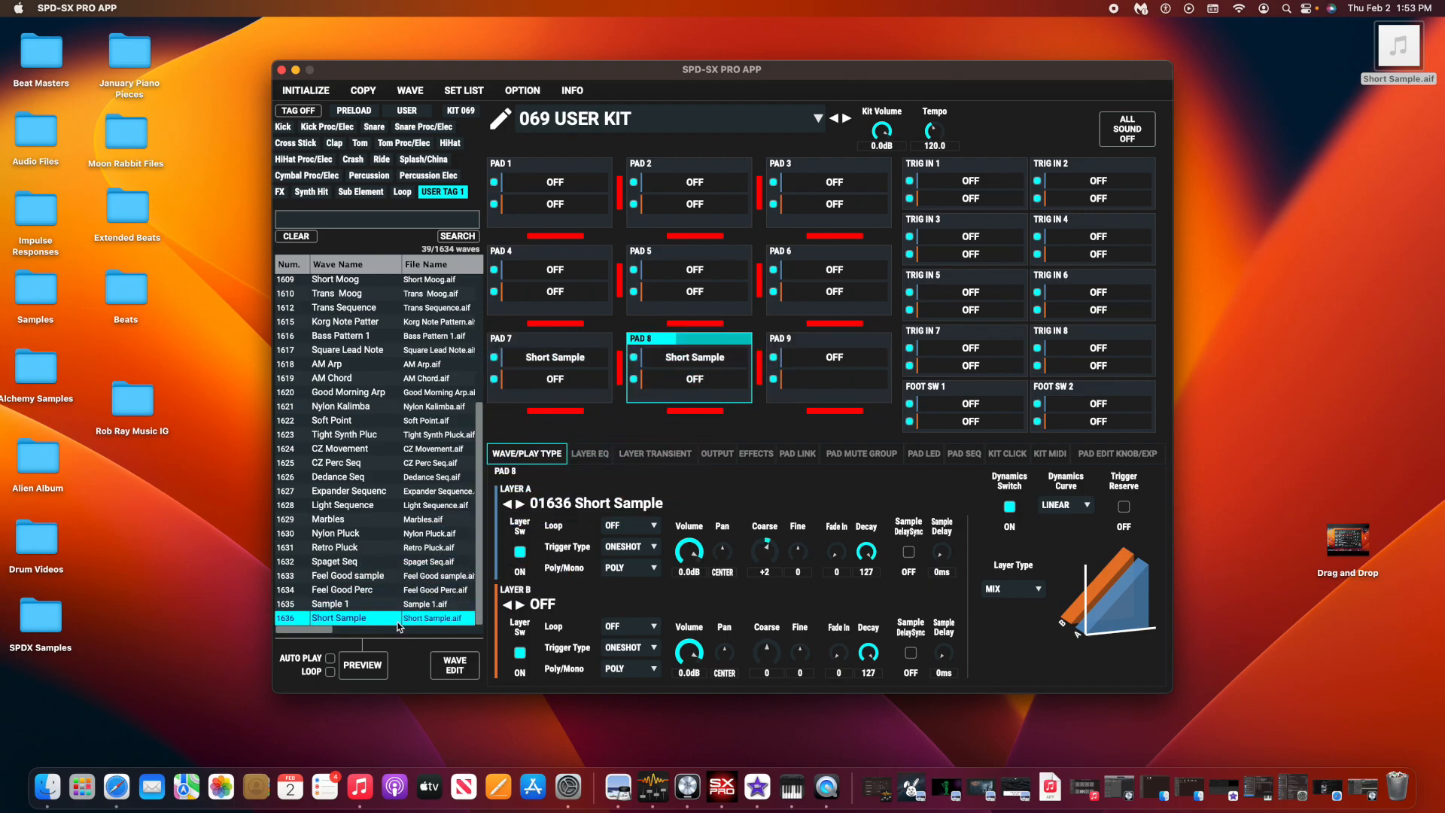
drag(377, 625, 834, 379)
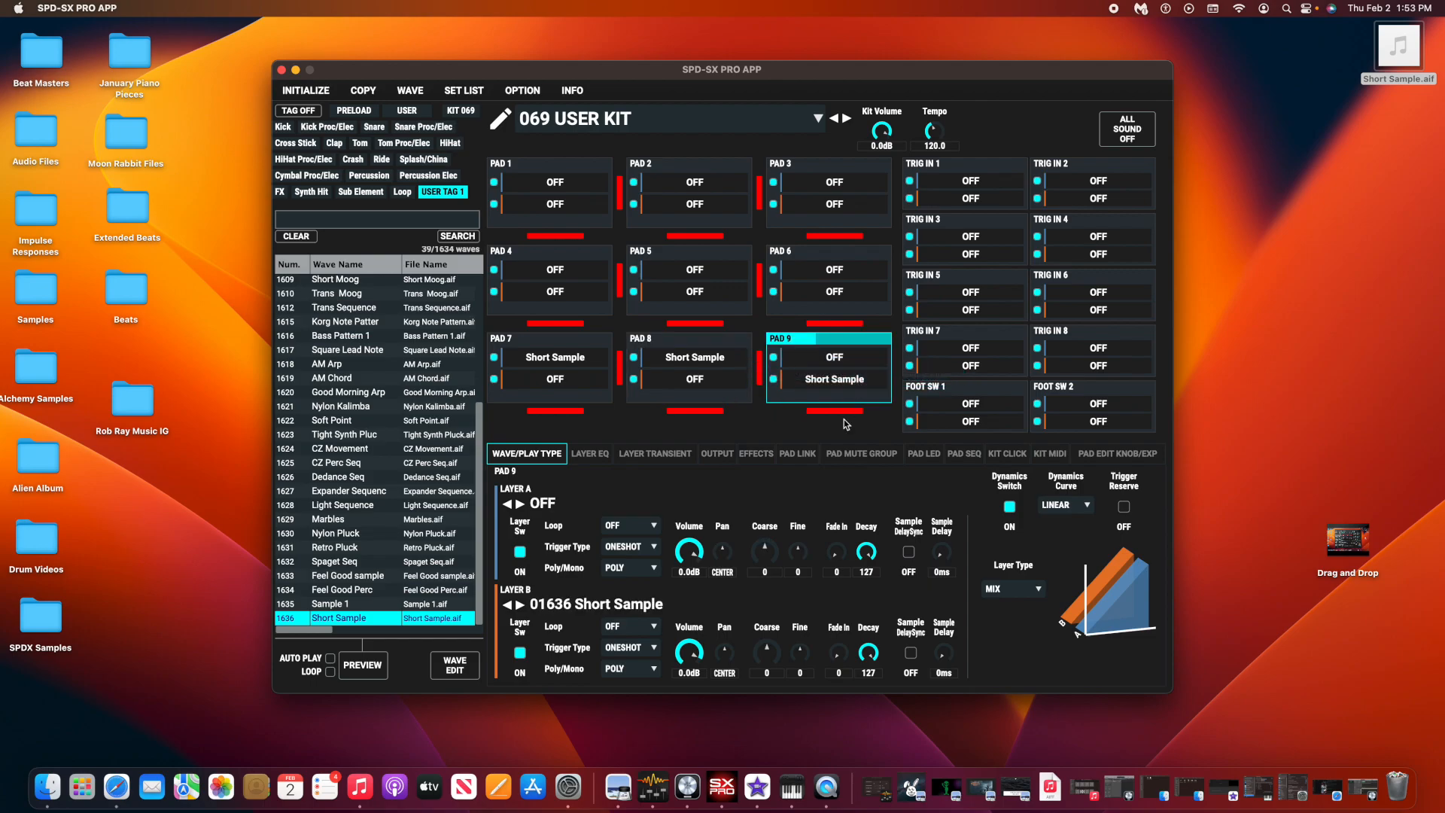
Set the layer A Coarse tuning to +2 on pad 8 and +3 on pad 9.
click(557, 369)
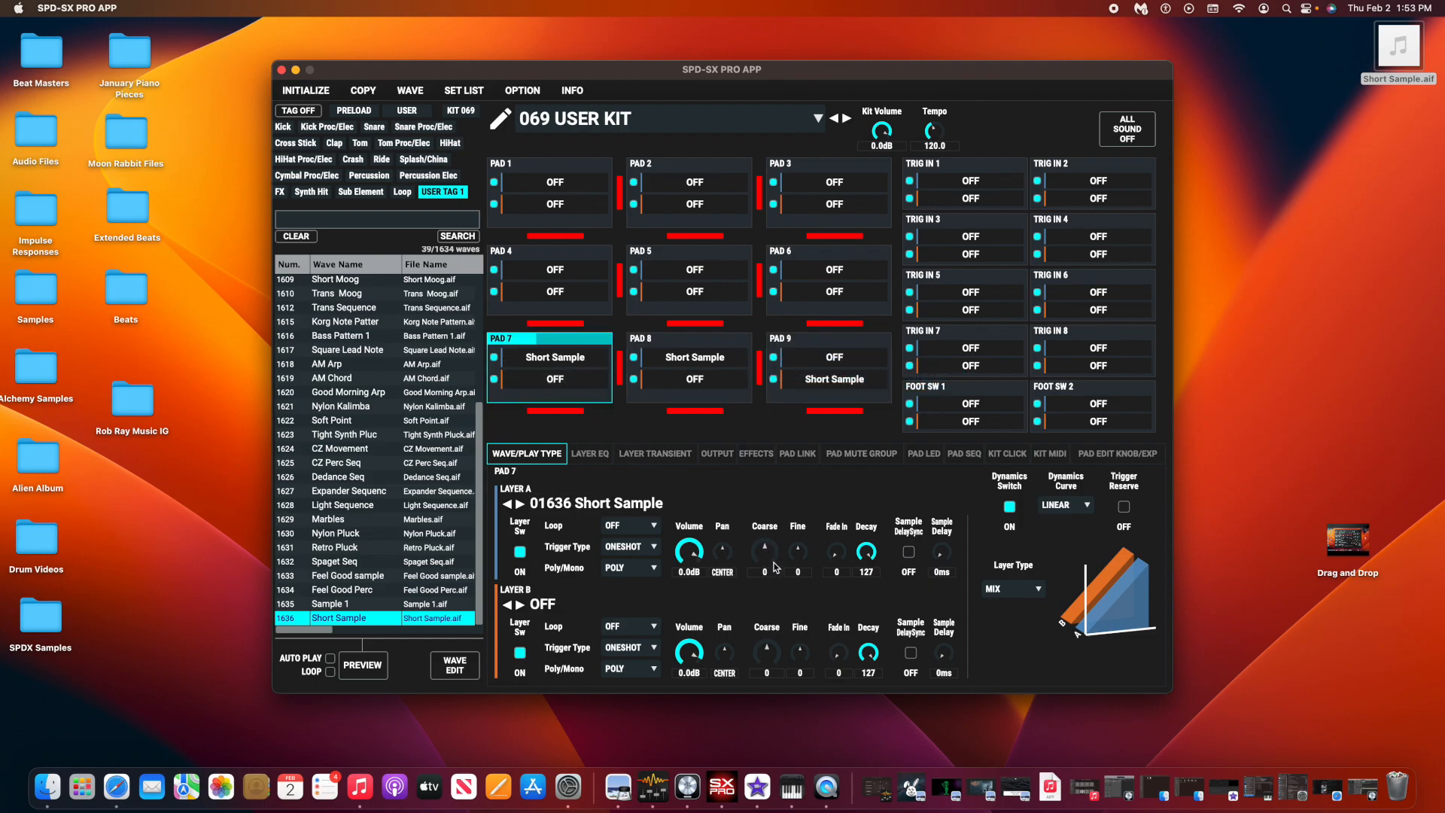
click(734, 380)
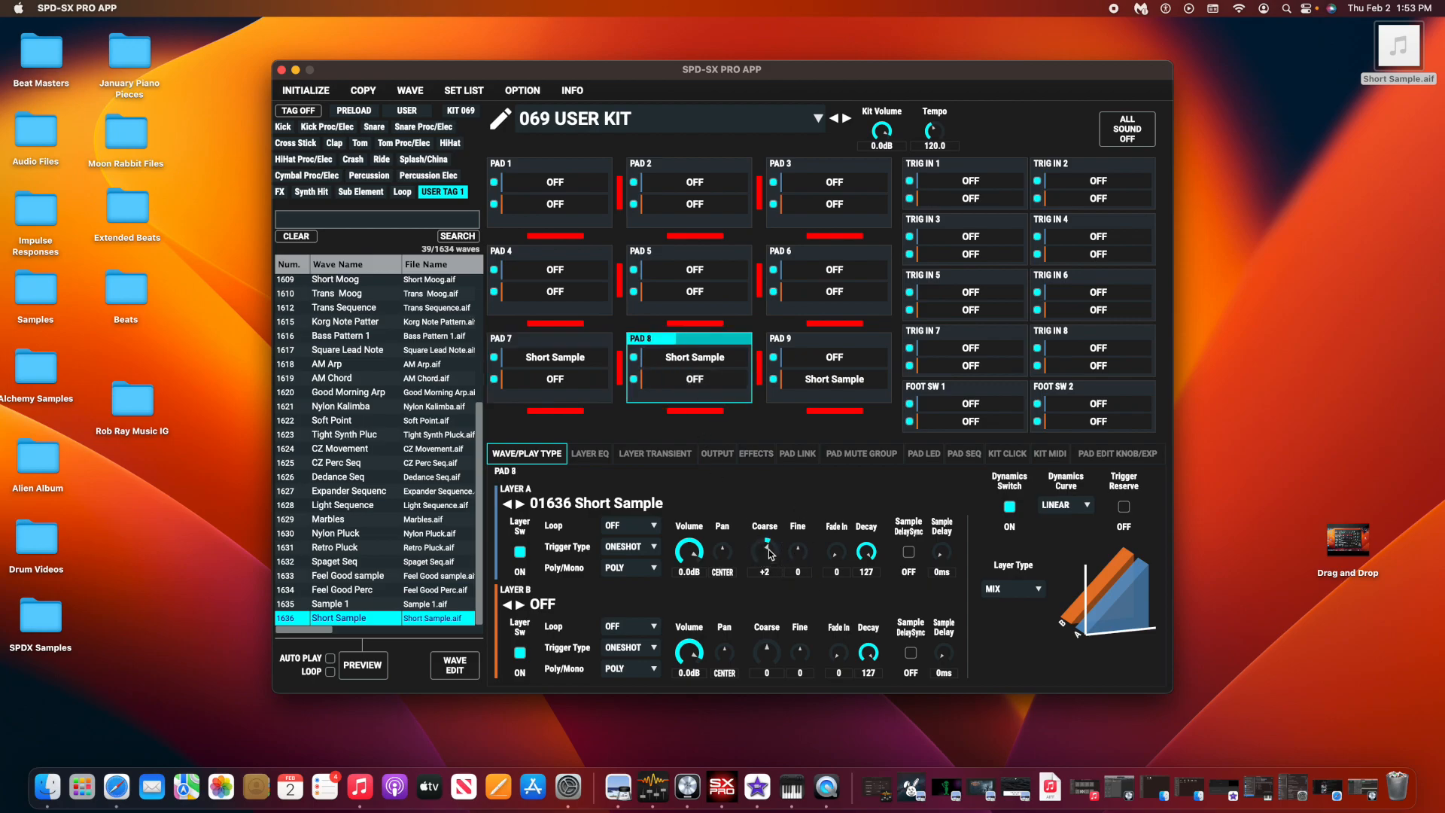
click(797, 367)
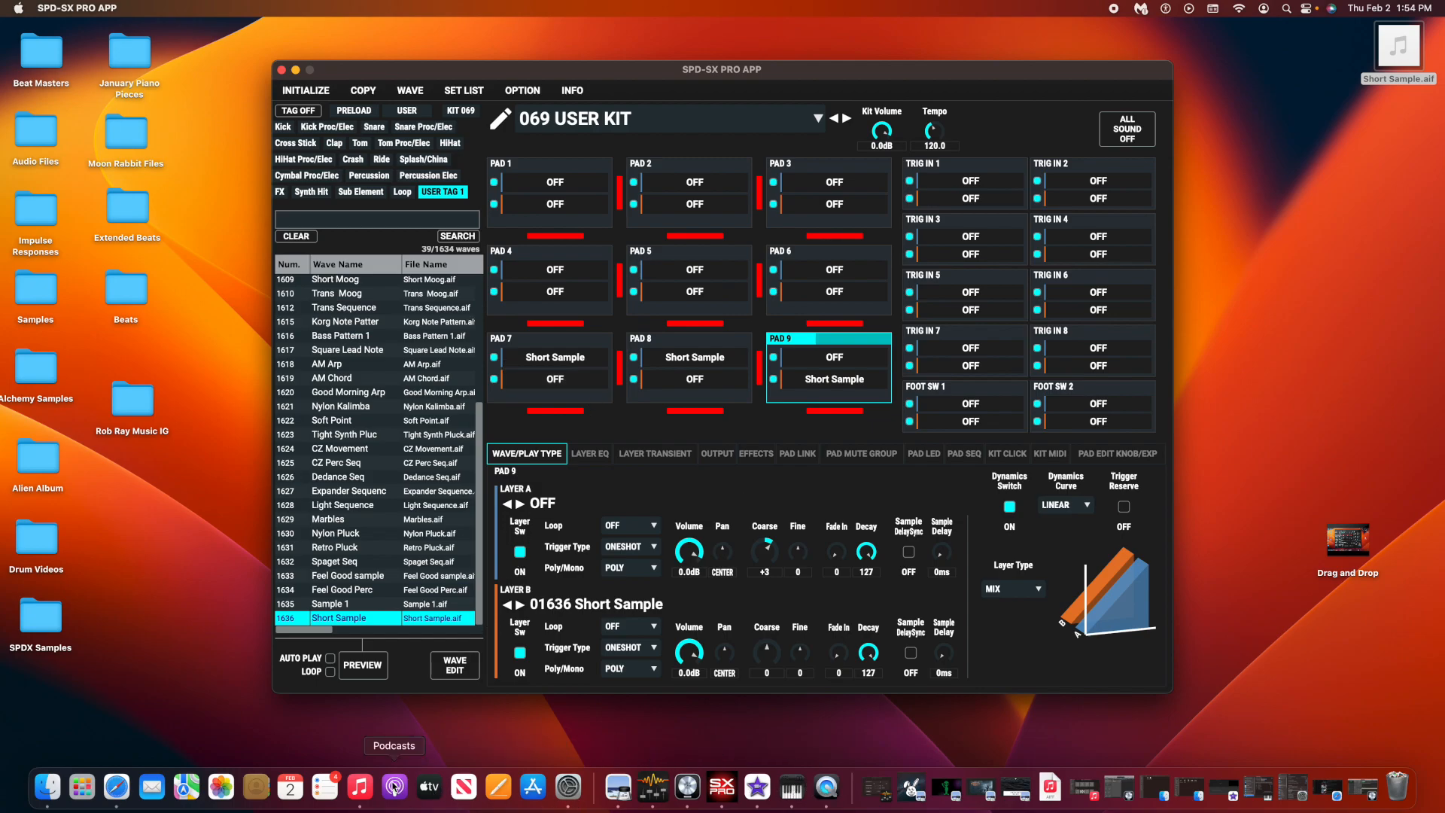
Switch to Logic Pro and solo only the Long Sound Example track, taking the Short Sound Example track out of solo.
click(652, 787)
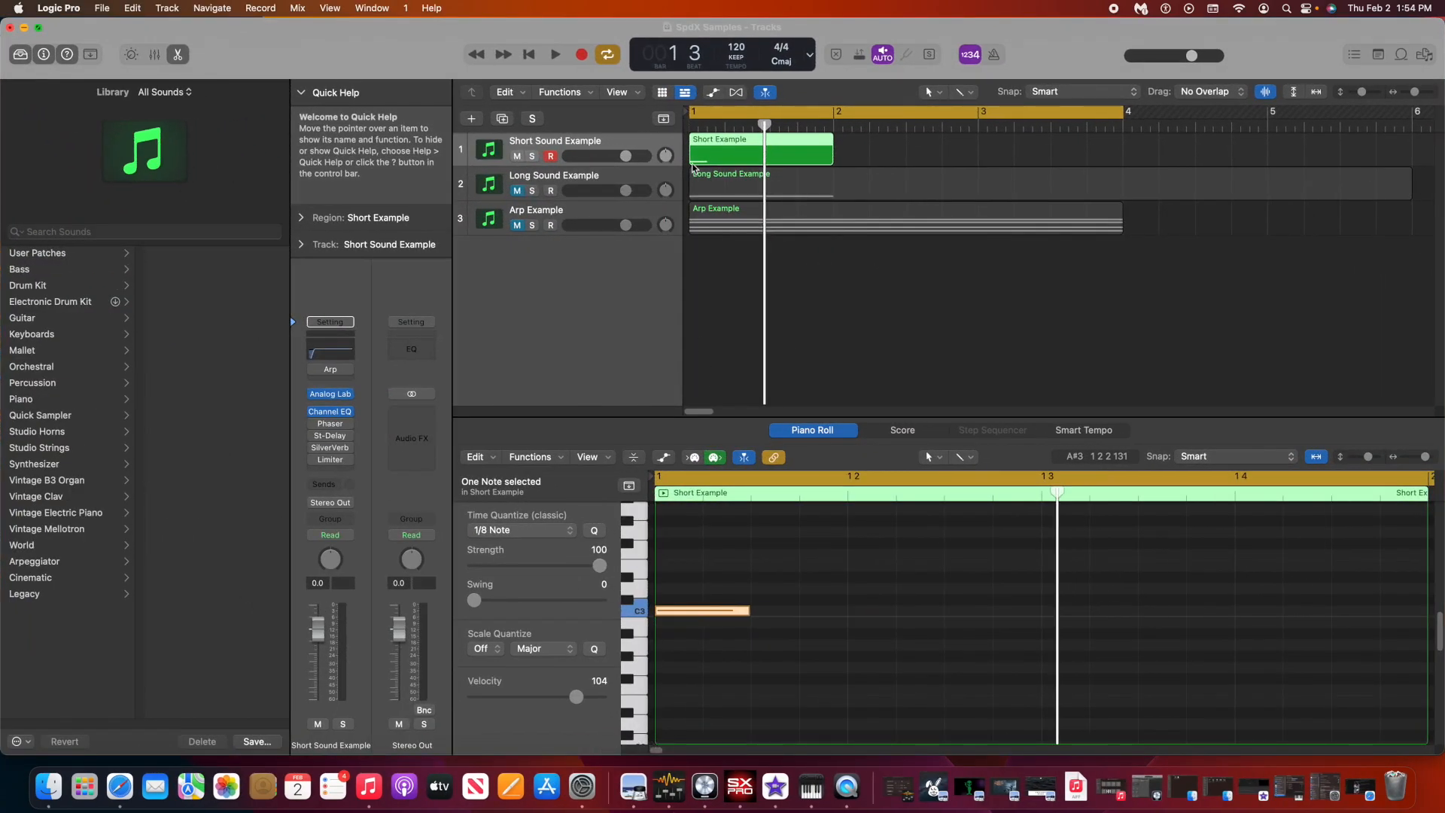
click(532, 156)
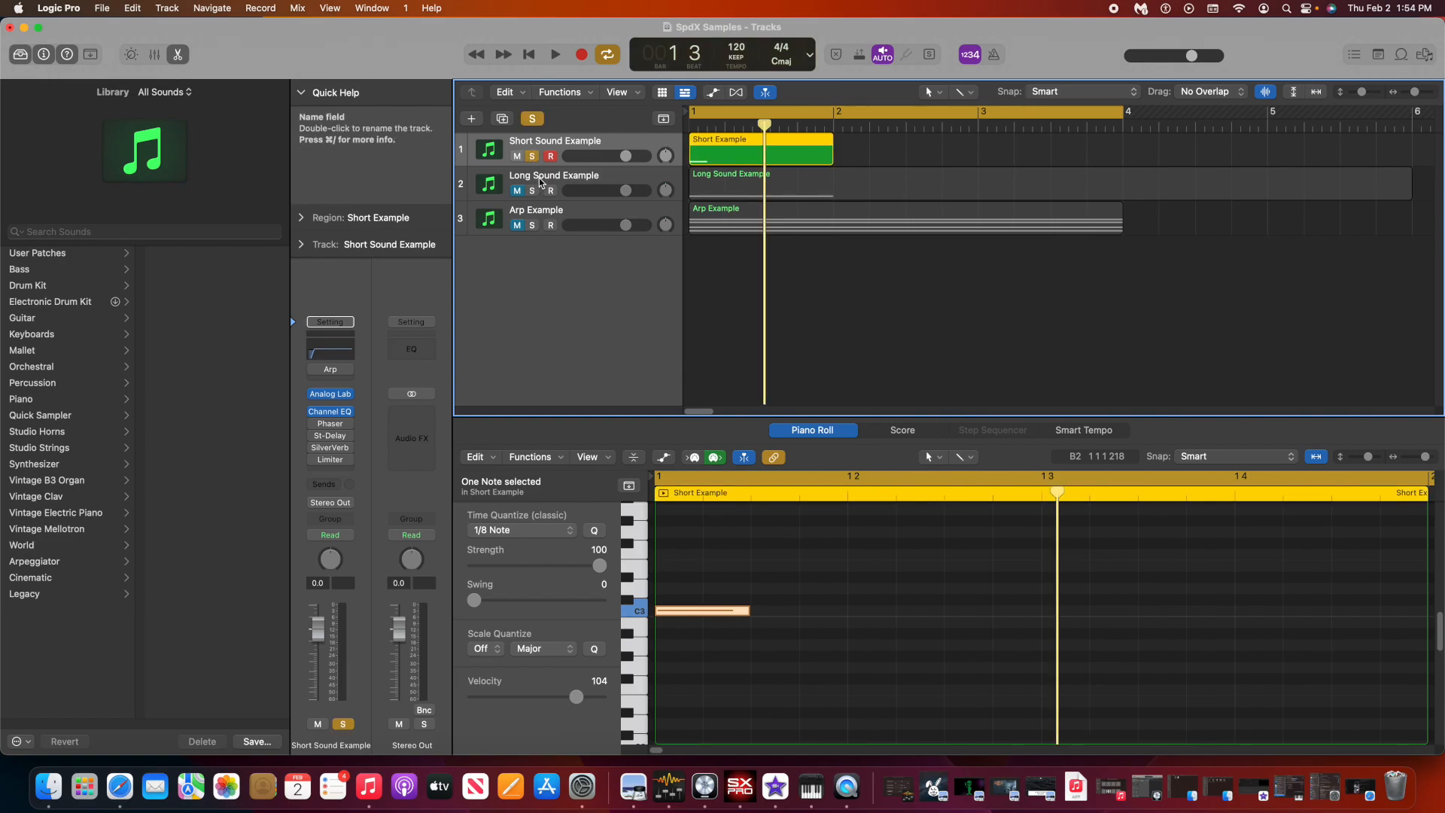
click(532, 191)
click(532, 156)
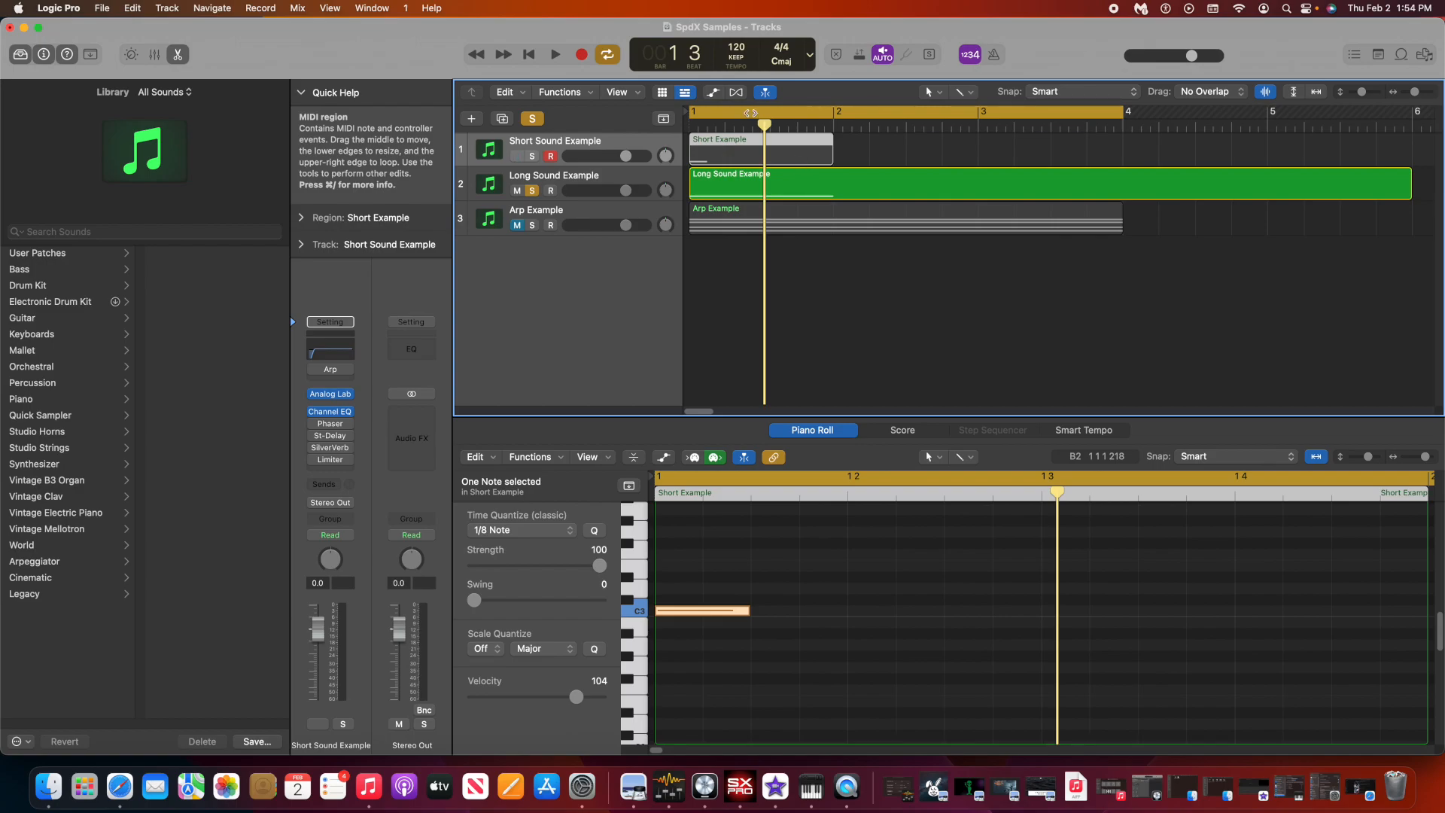
Turn off Cycle mode and play the Long Sound Example region, restarting playback from bar 1.
click(608, 56)
key(space)
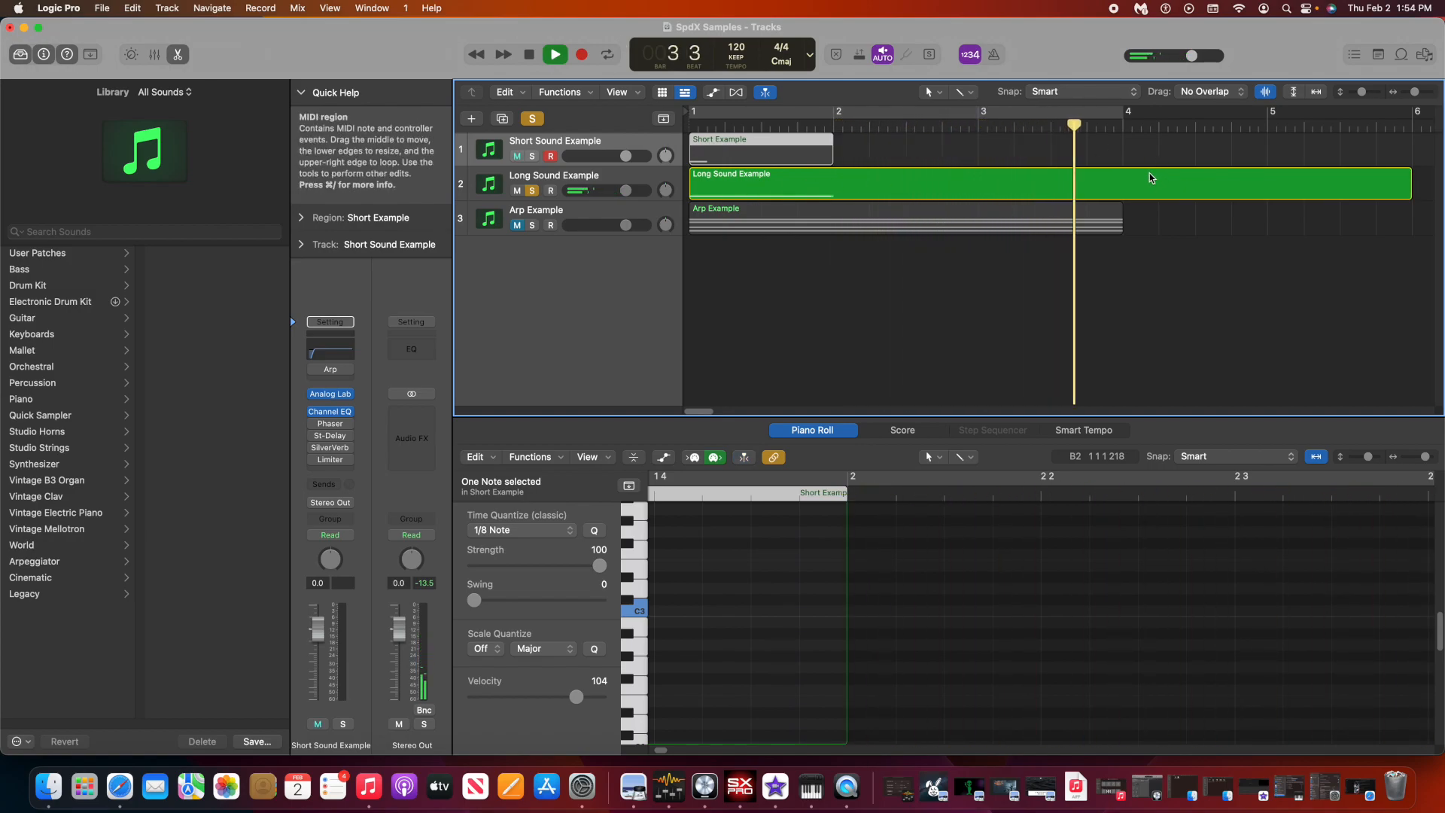
key(space)
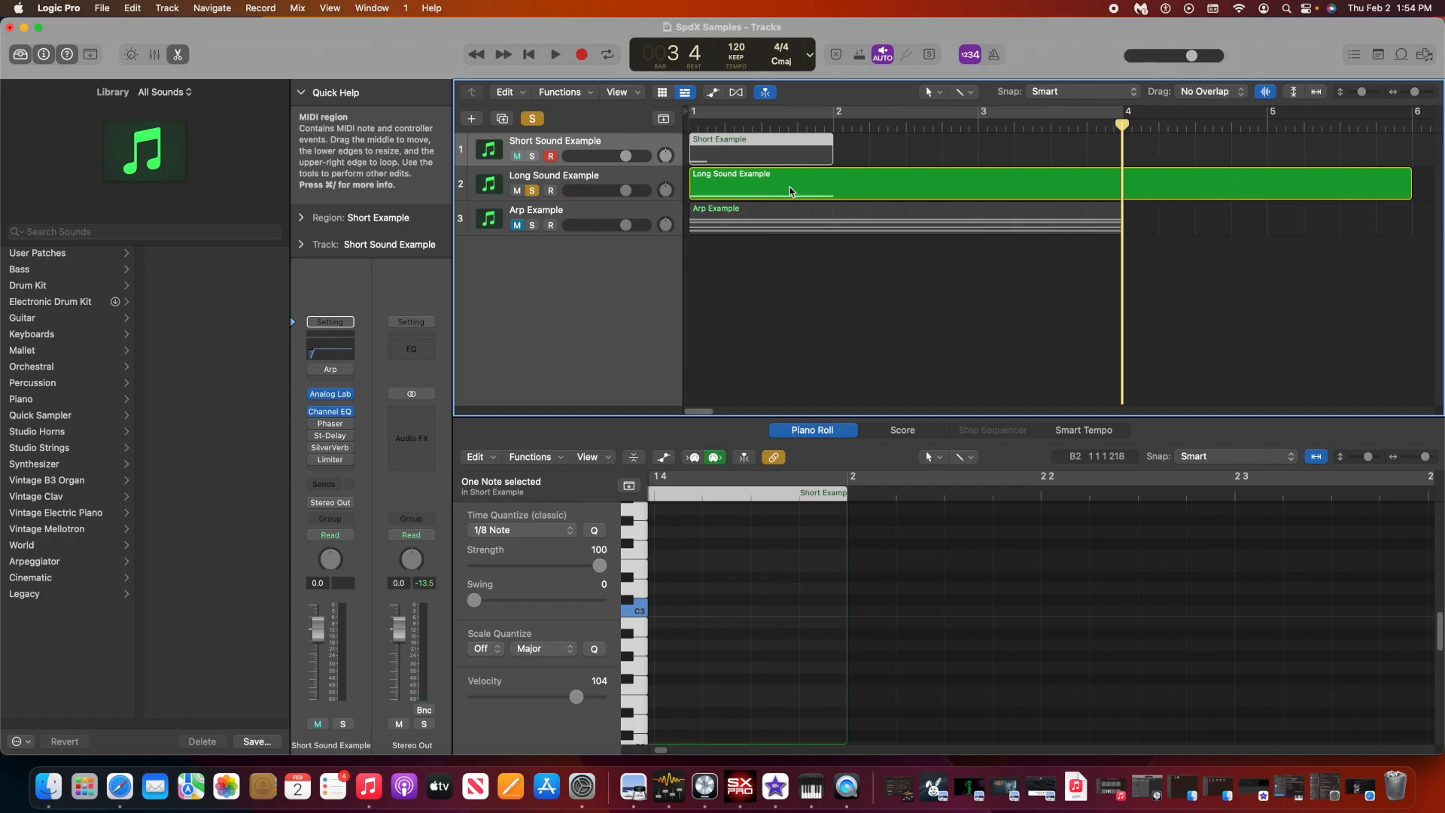
key(space)
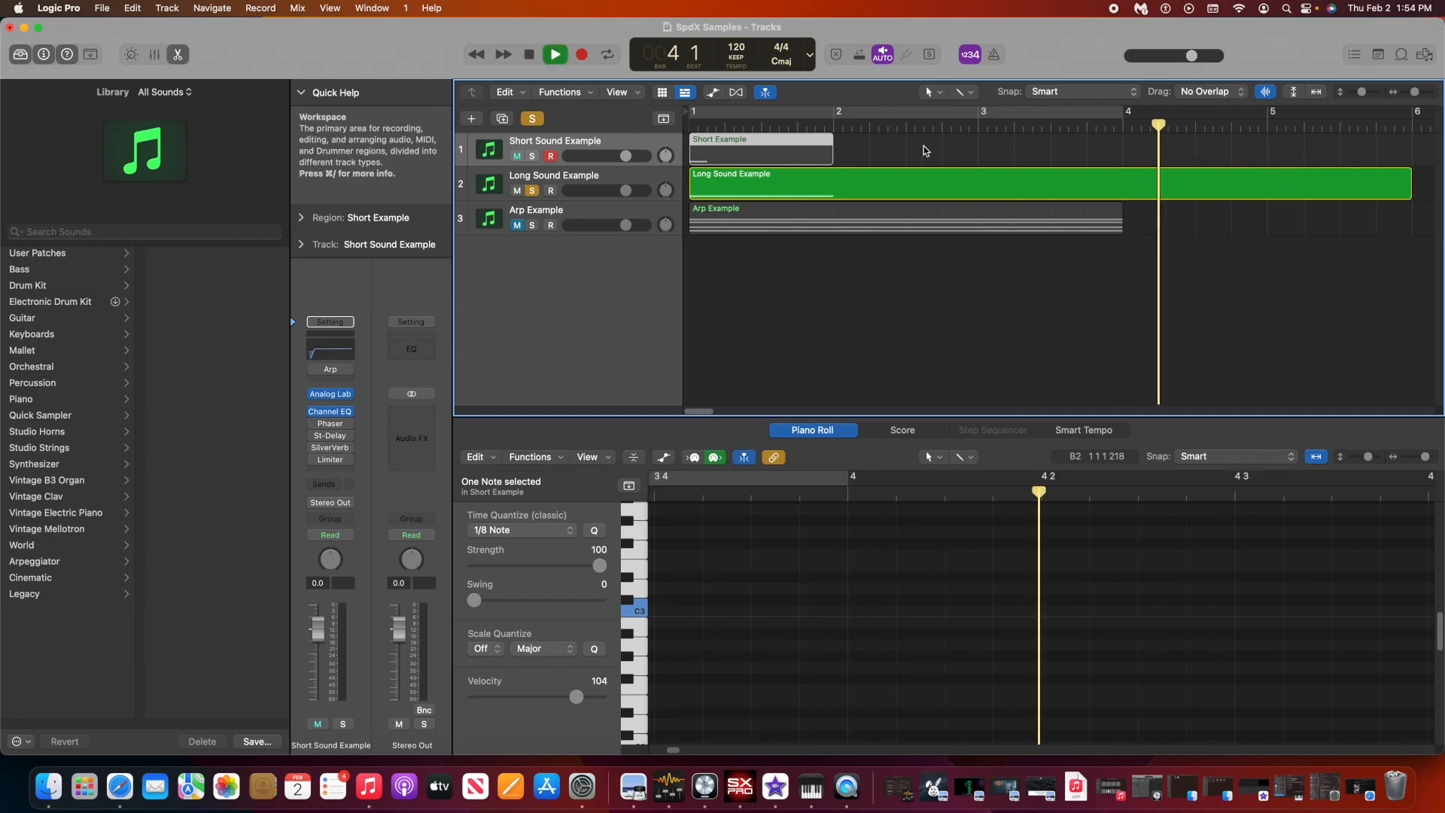
click(696, 121)
key(space)
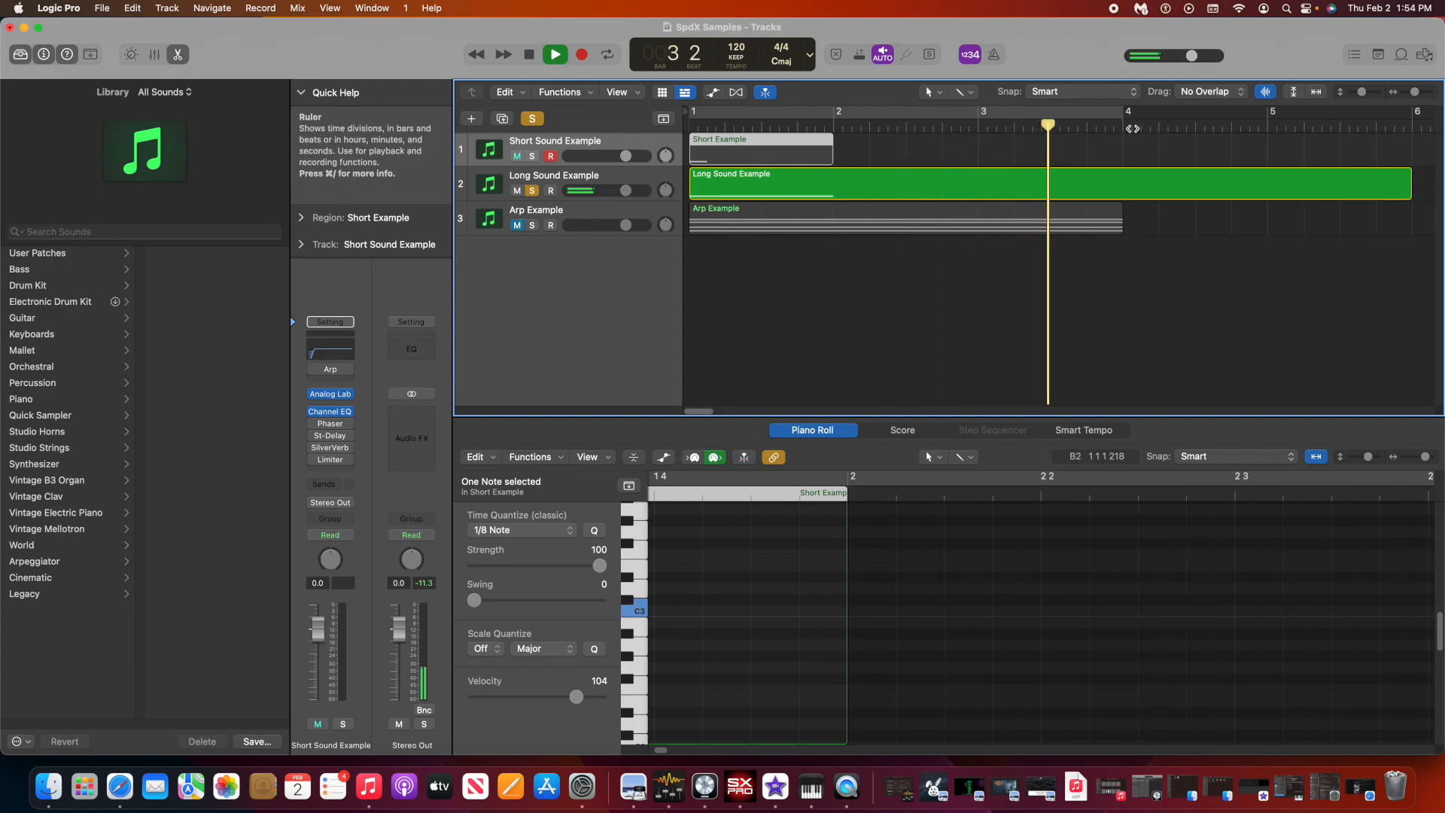
key(space)
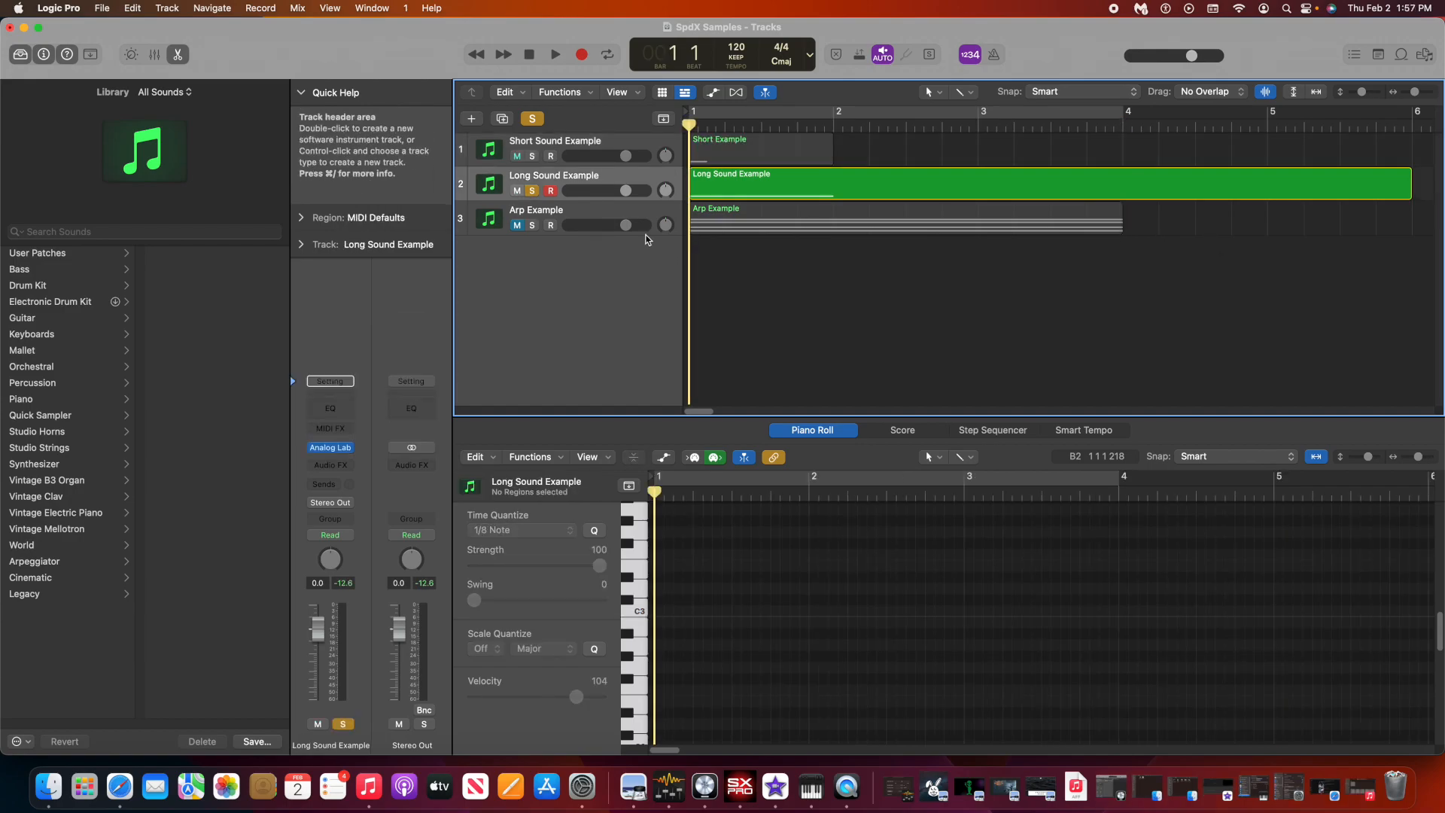
Export the Long Sound Example region to the Desktop as a 16-bit AIFF audio file with the custom name Long Sample.
right_click(734, 179)
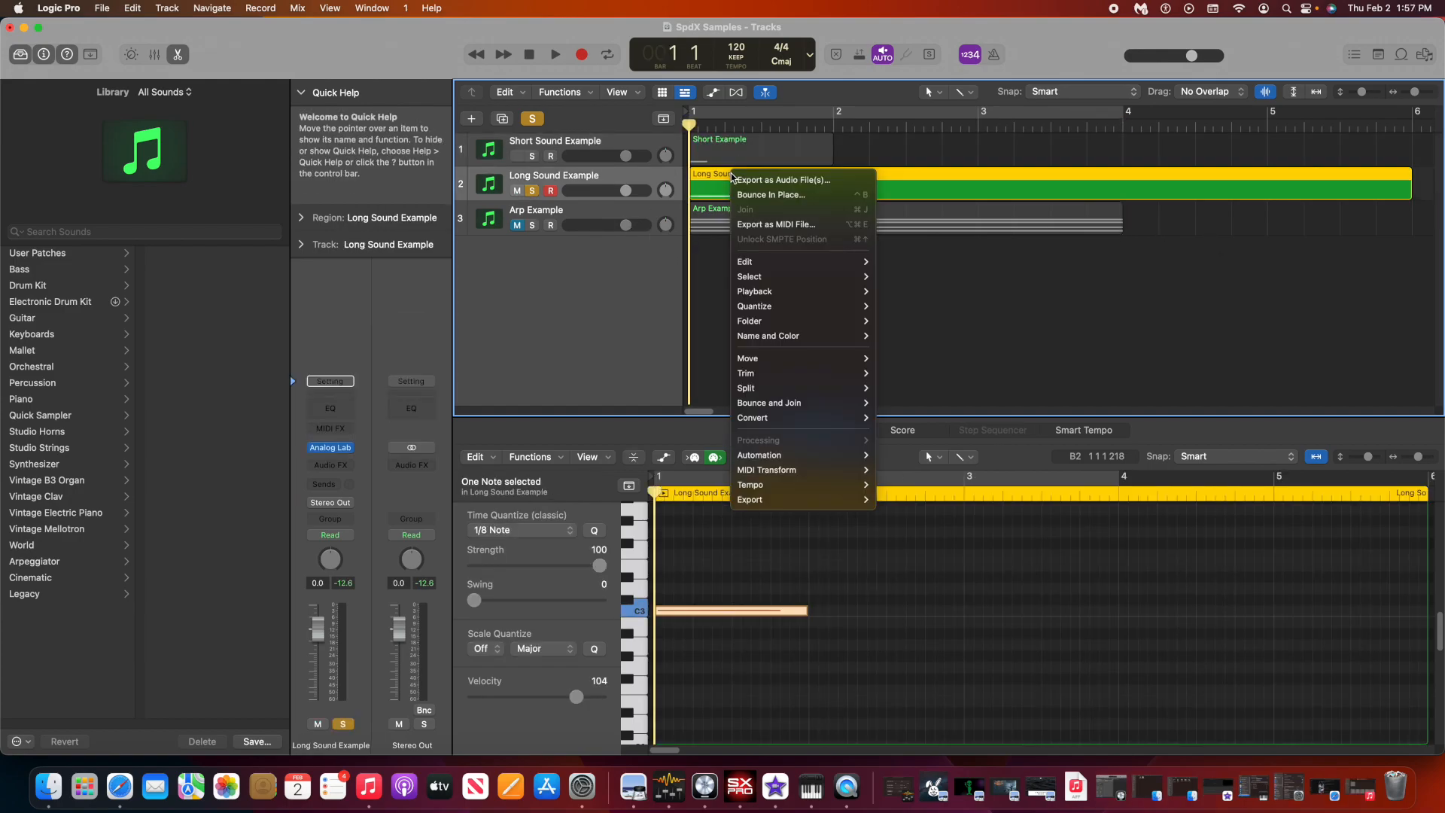
click(749, 181)
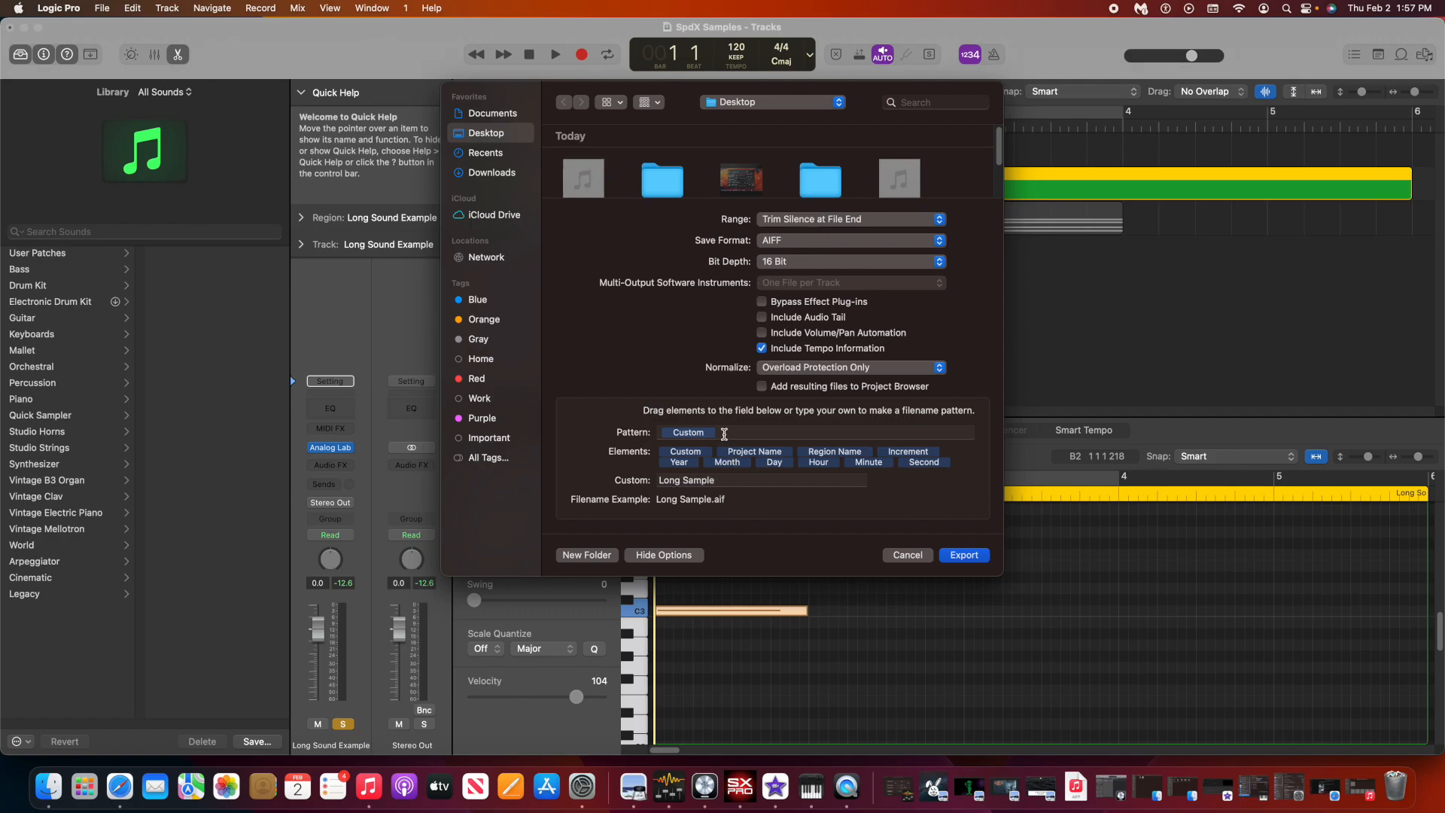
click(964, 556)
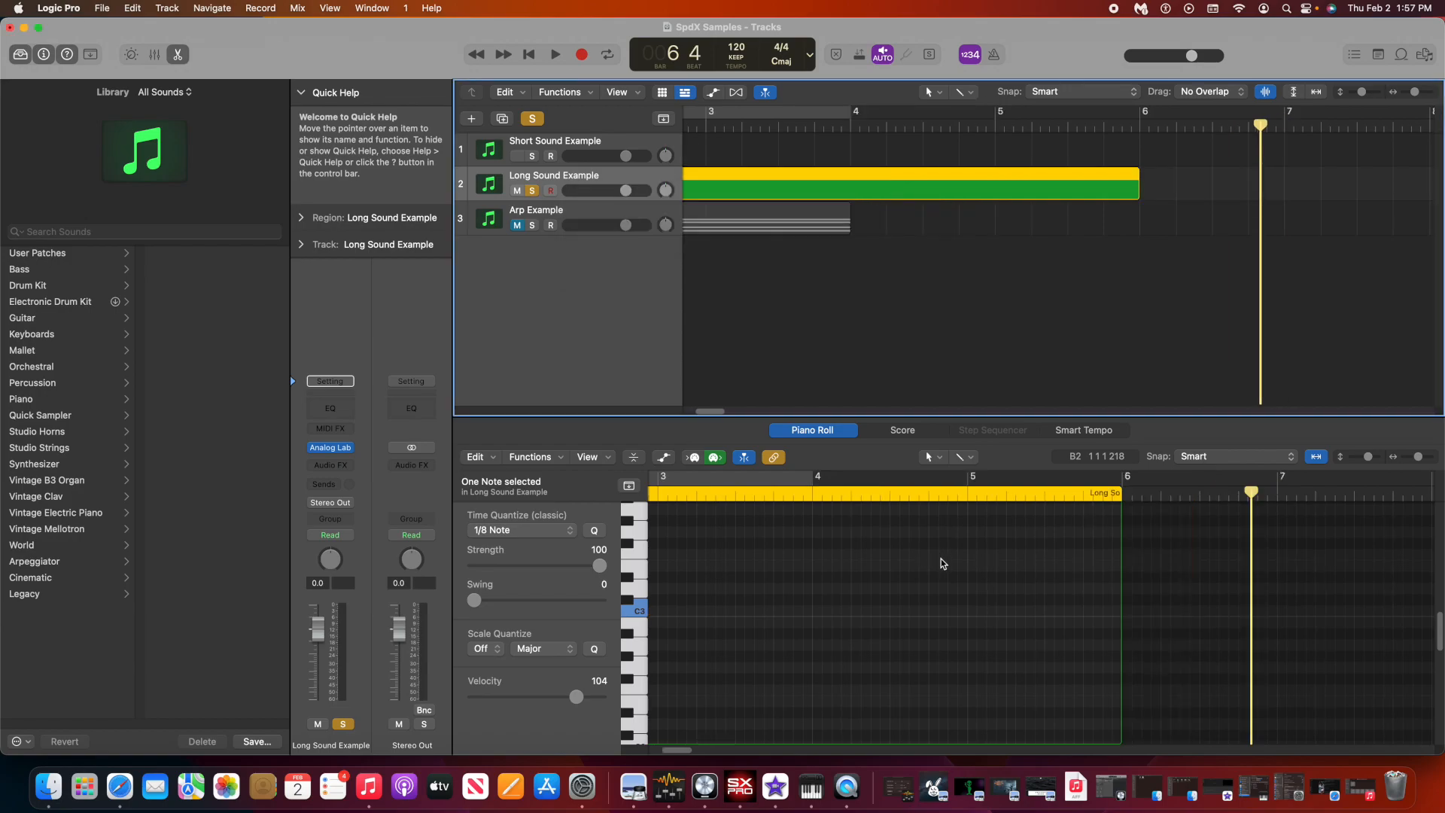
Minimize the Logic Pro window and preview the exported Long Sample_1.aif on the desktop.
click(24, 29)
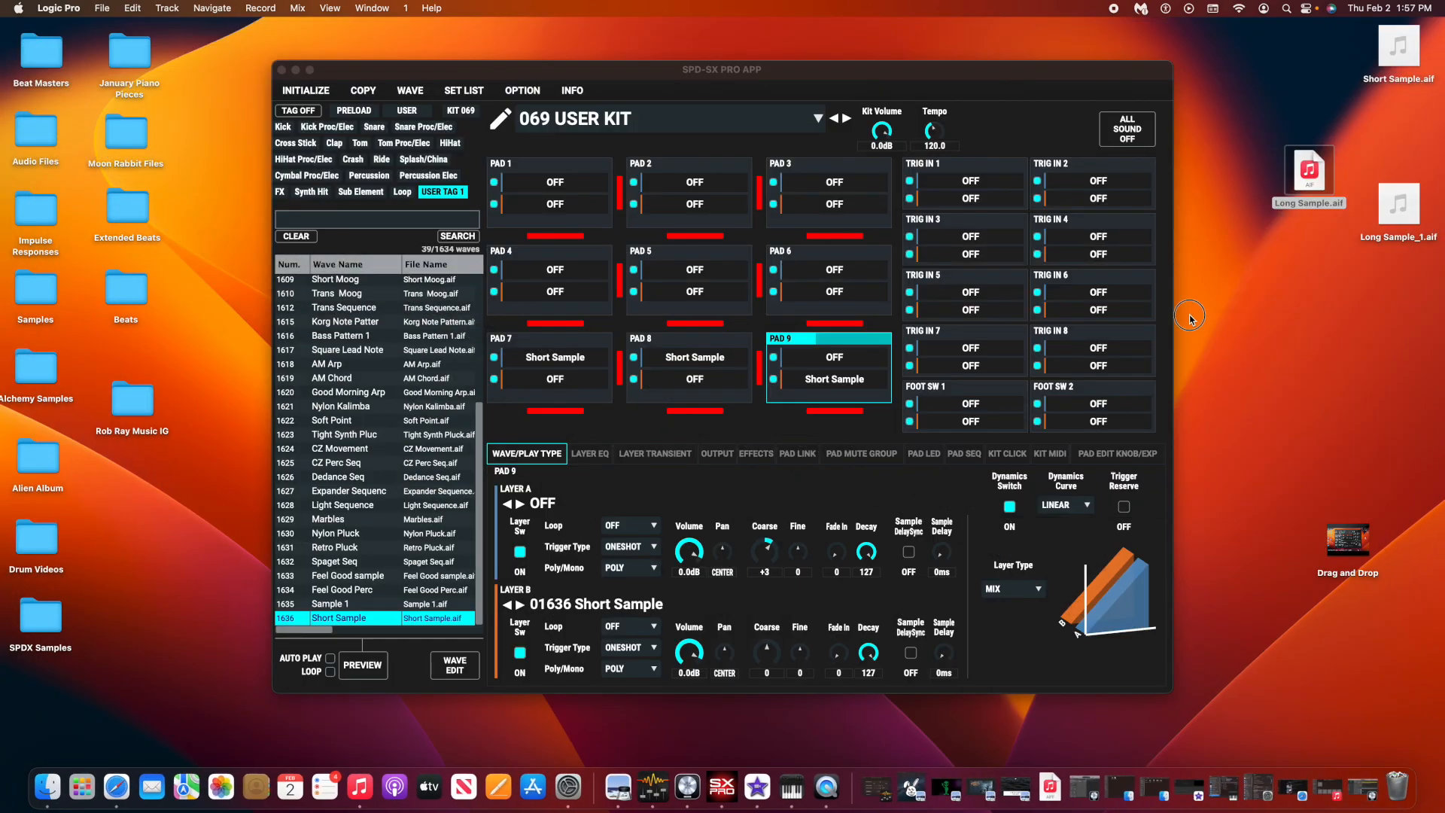
click(1190, 316)
click(1396, 206)
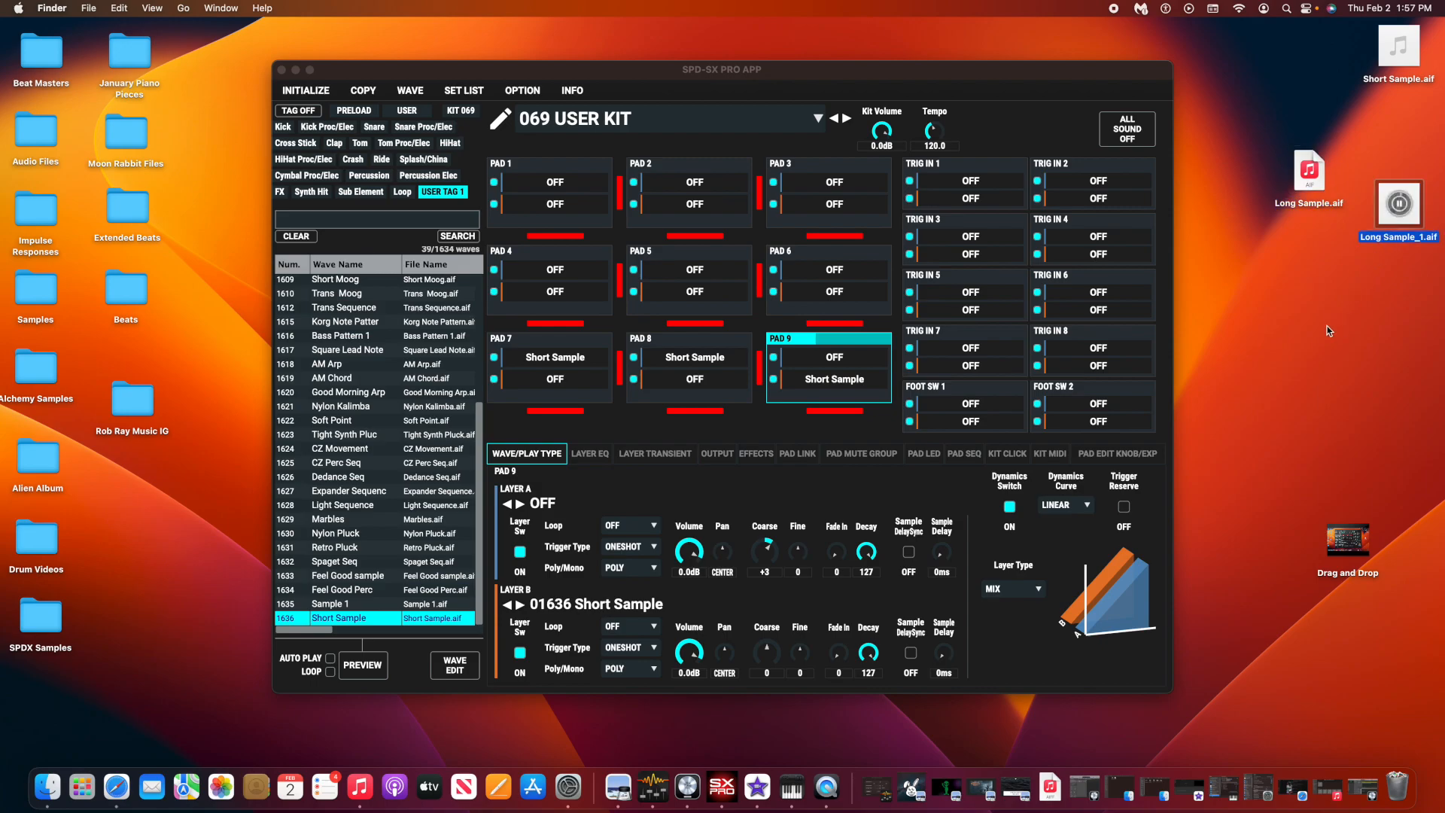
click(1397, 208)
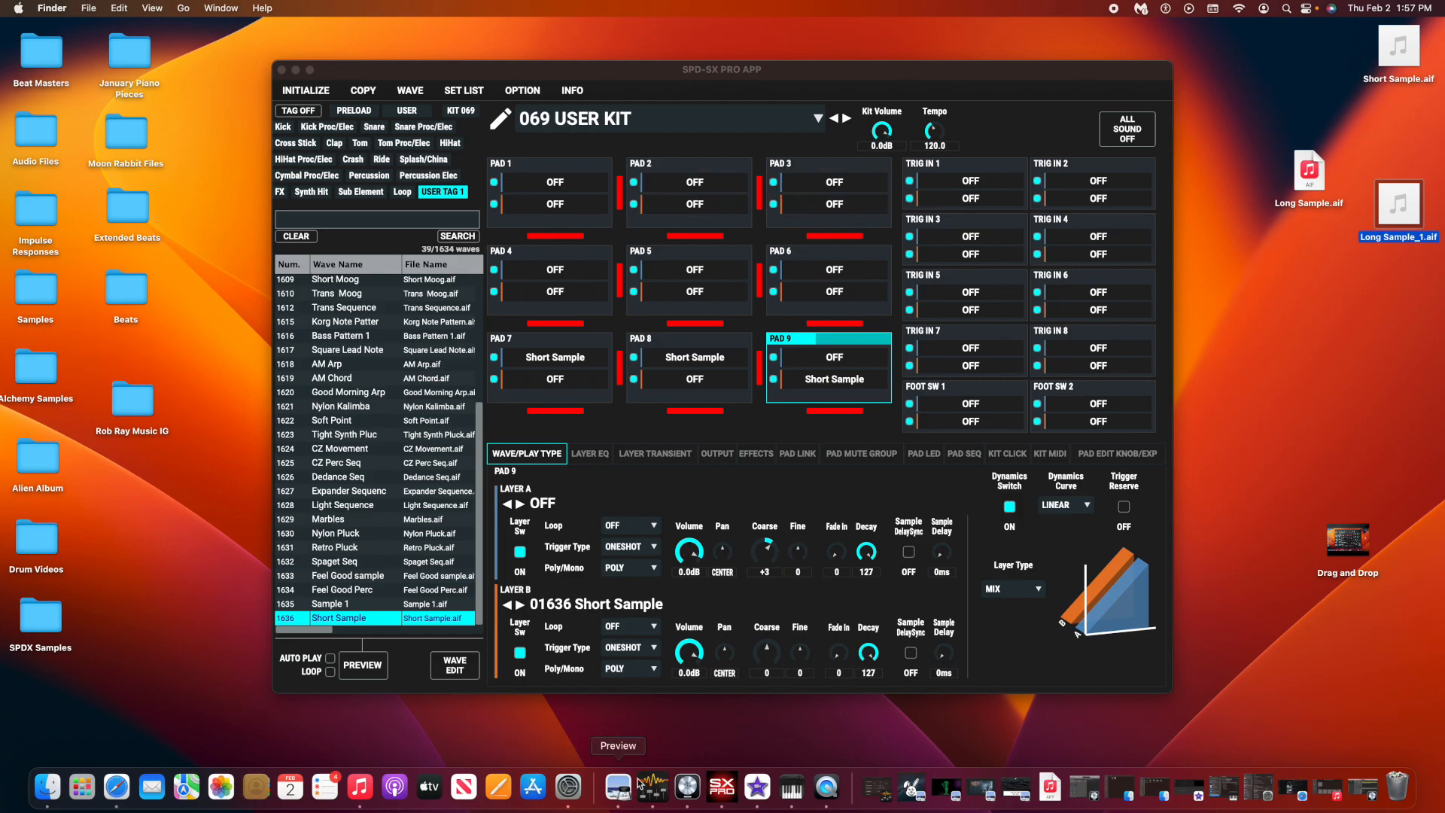
Return to Logic Pro and solo the Arp Example track instead of the Long Sound Example track.
click(688, 786)
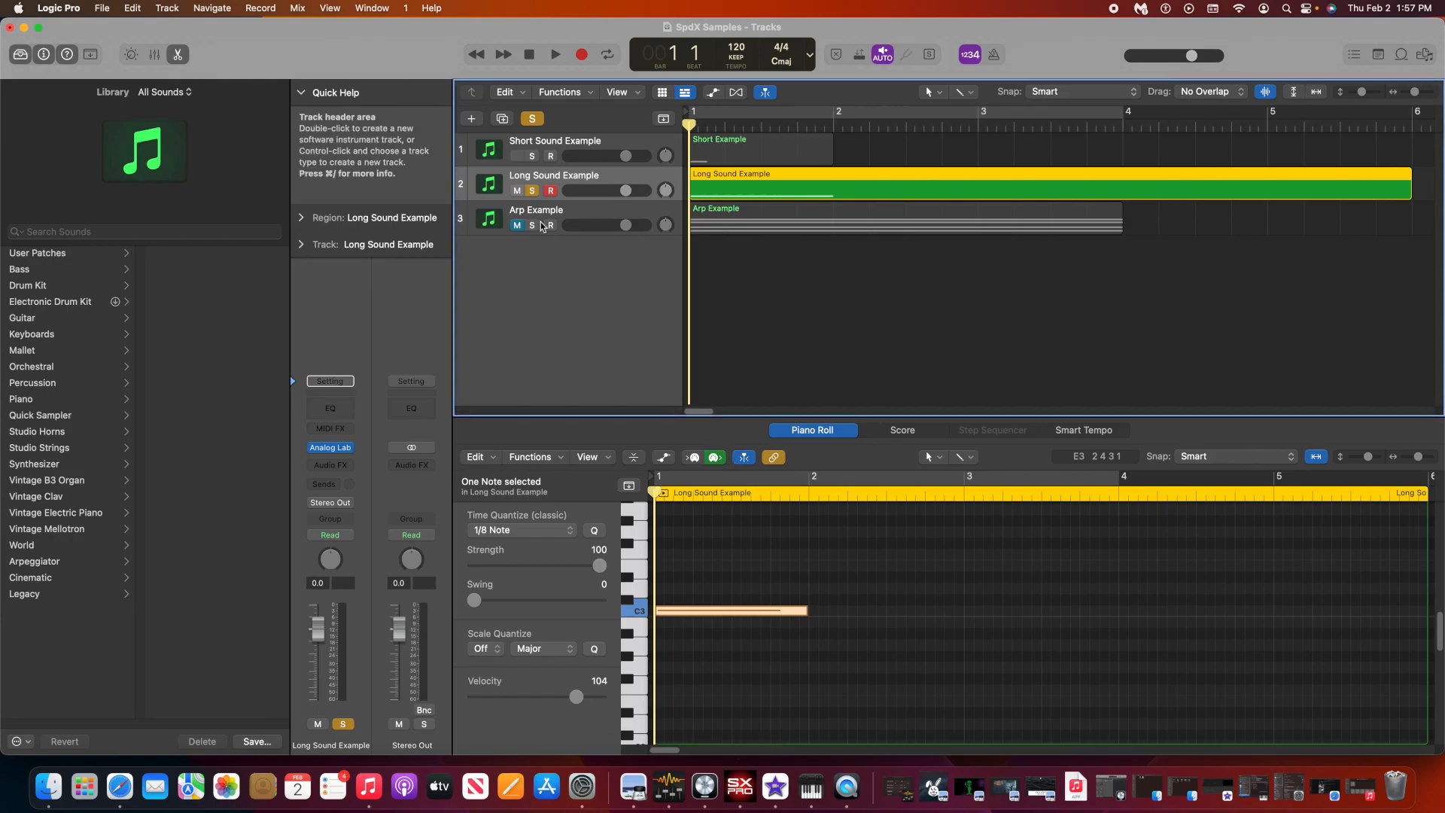
click(532, 191)
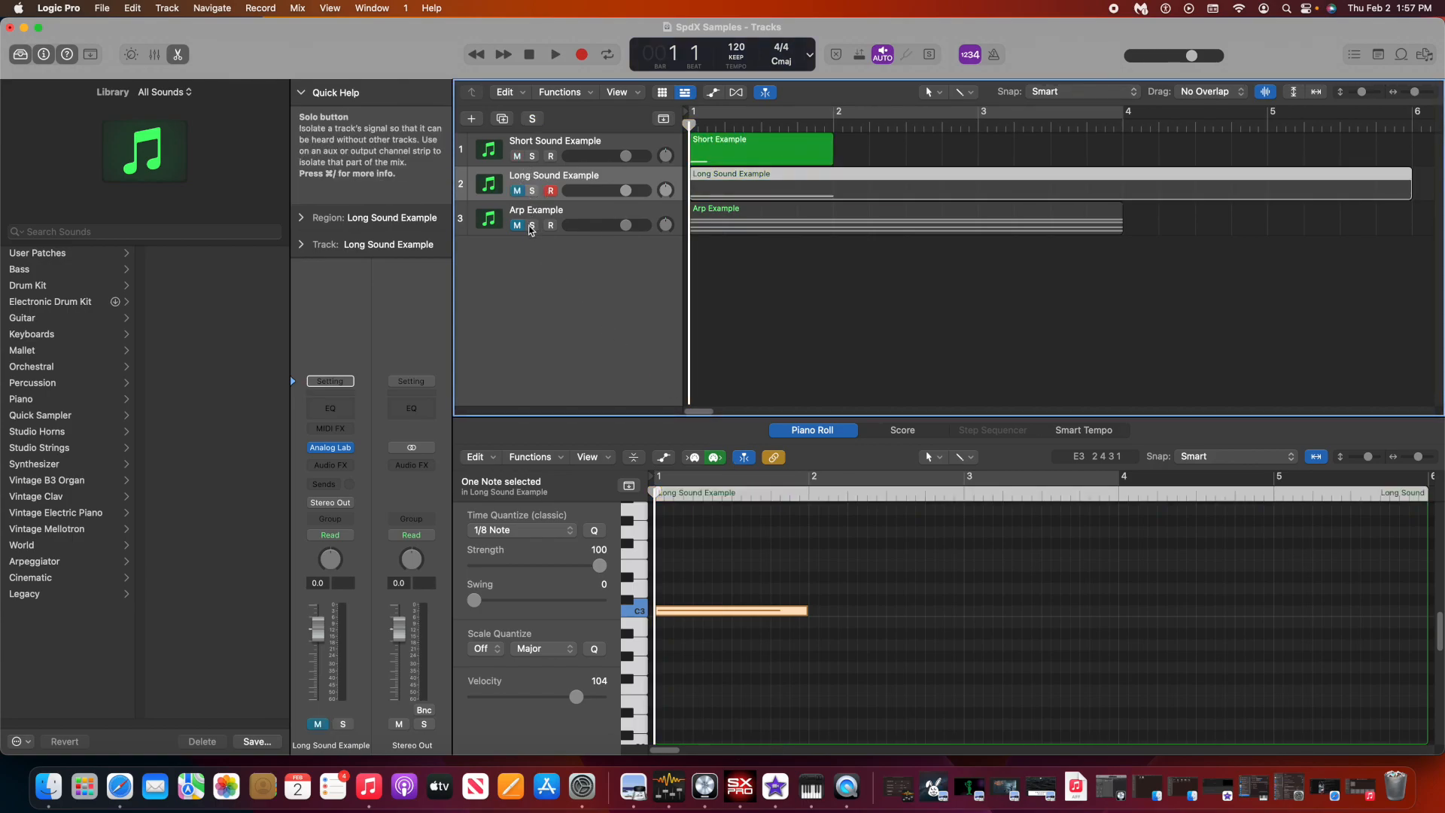
click(532, 226)
click(774, 288)
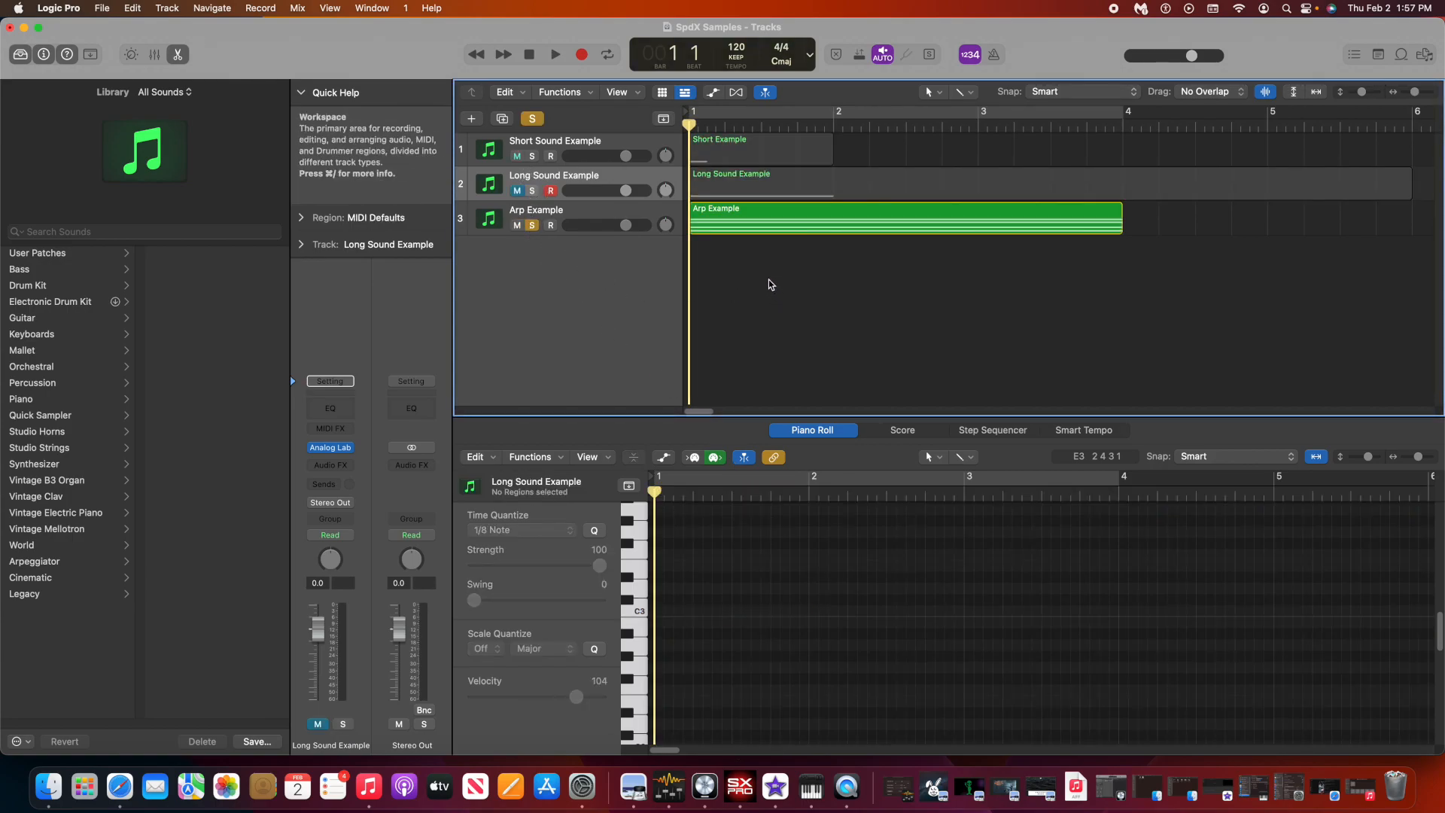
Play the Arp Example region in Cycle mode, and select its track with the playhead returned to bar 1.
key(c)
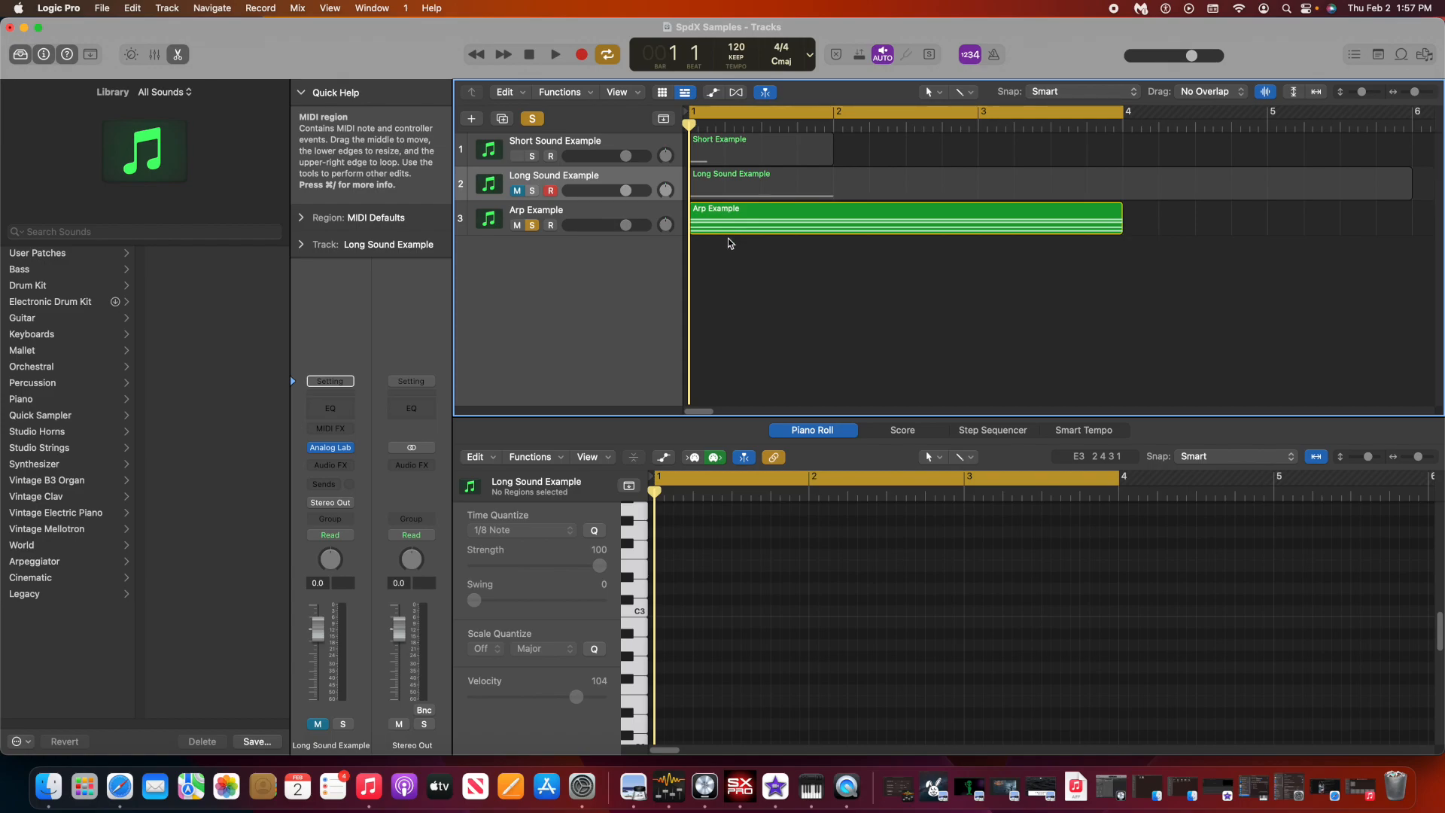
key(space)
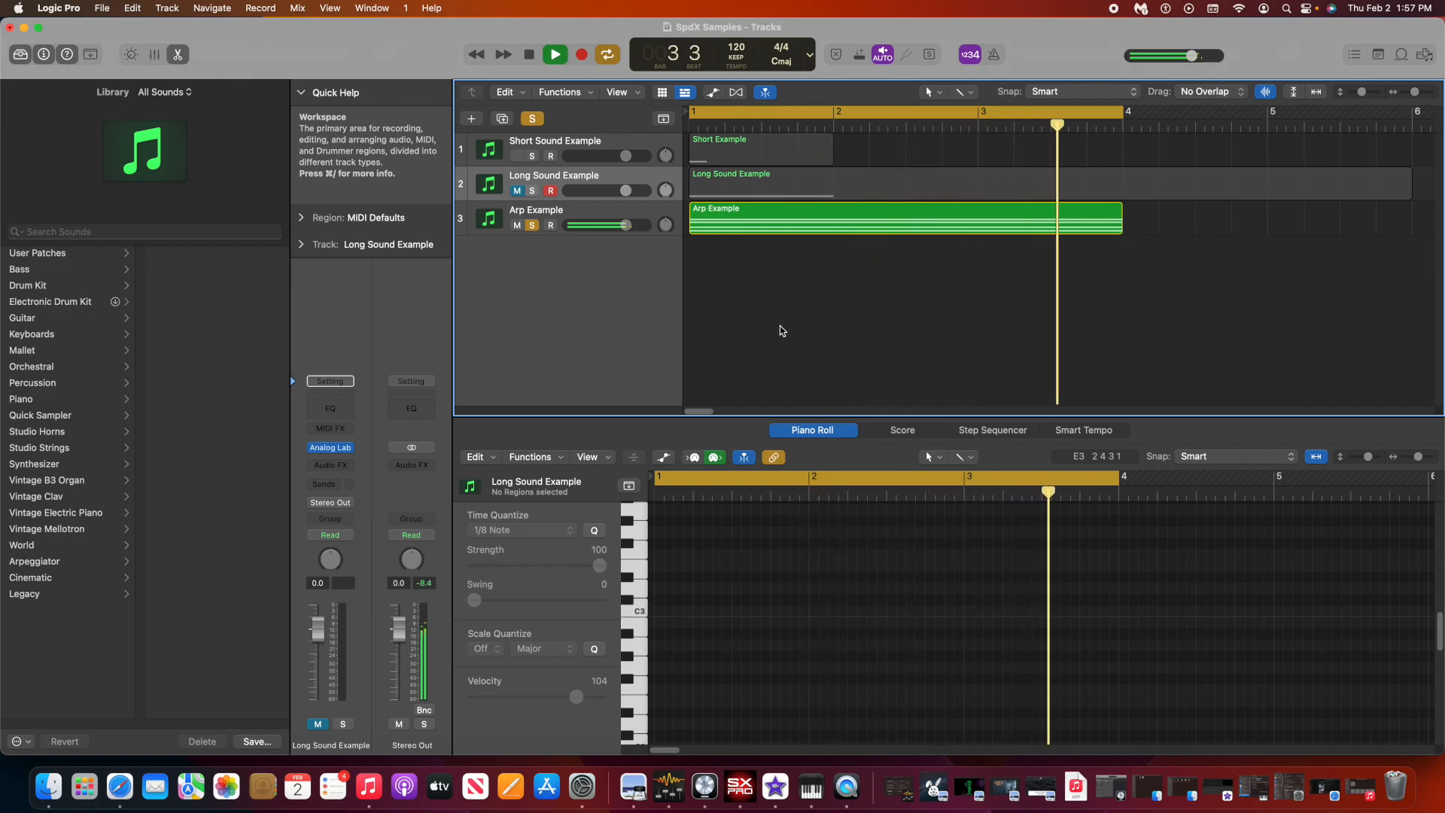
key(space)
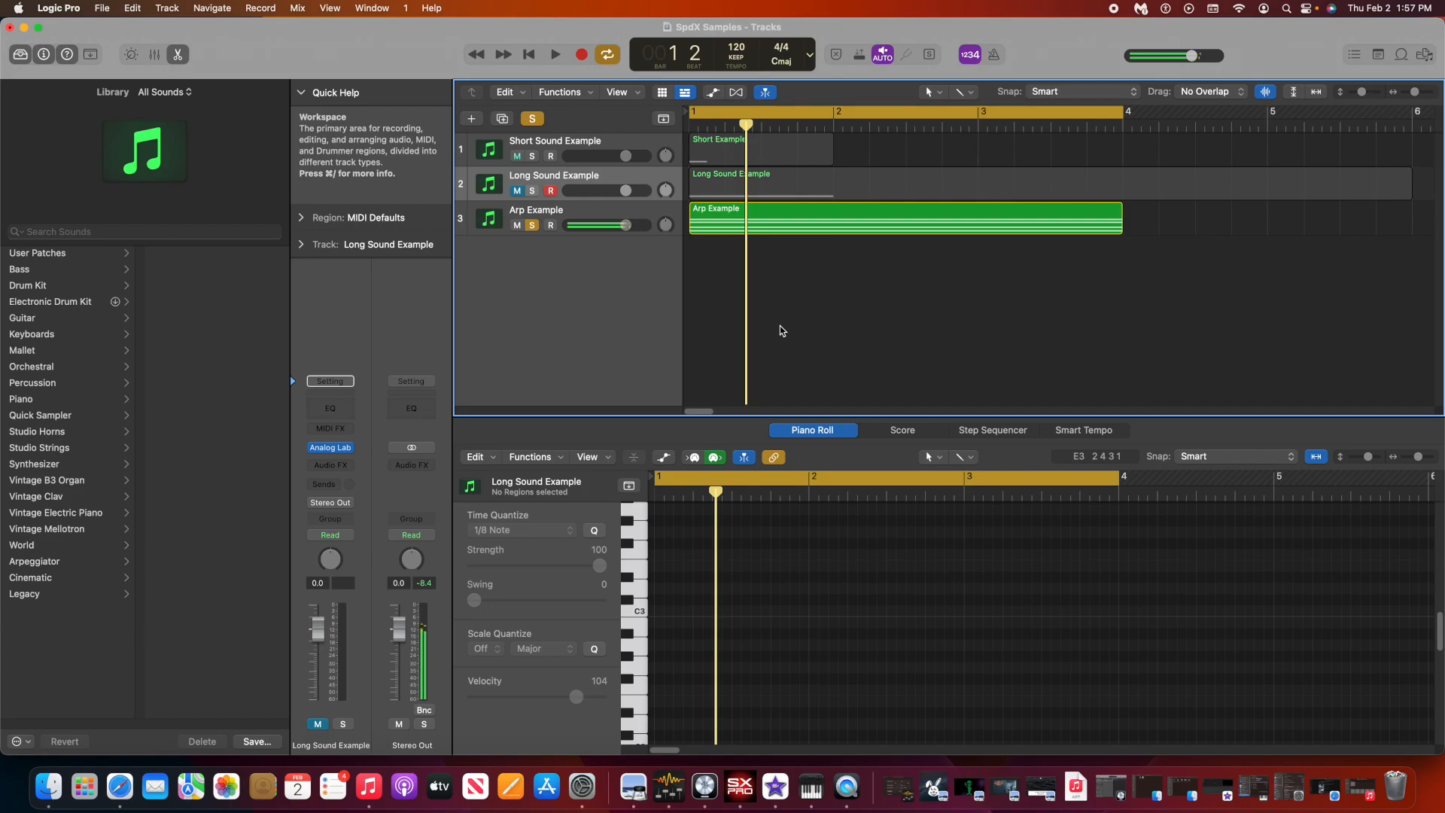
click(561, 212)
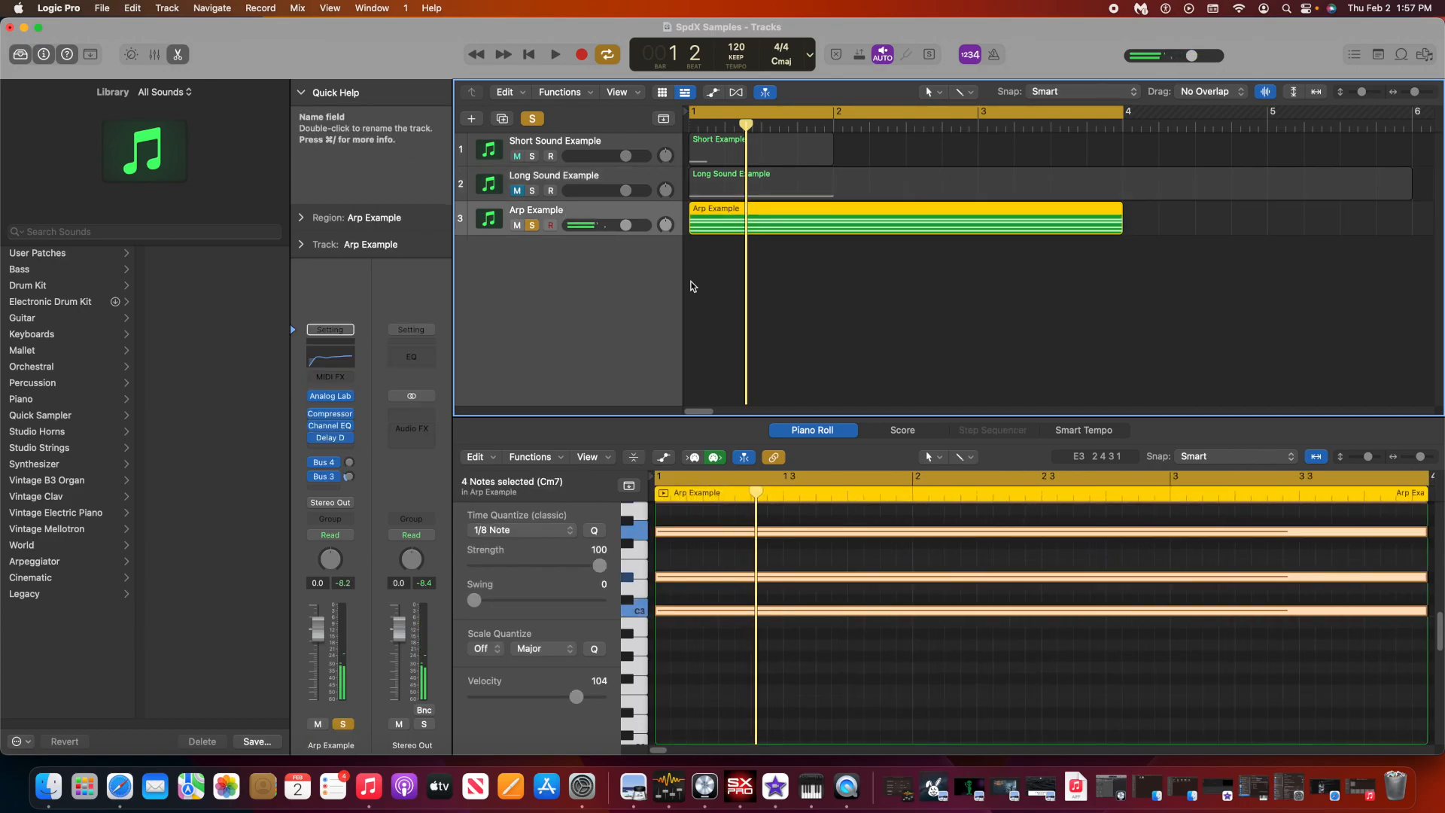
click(694, 290)
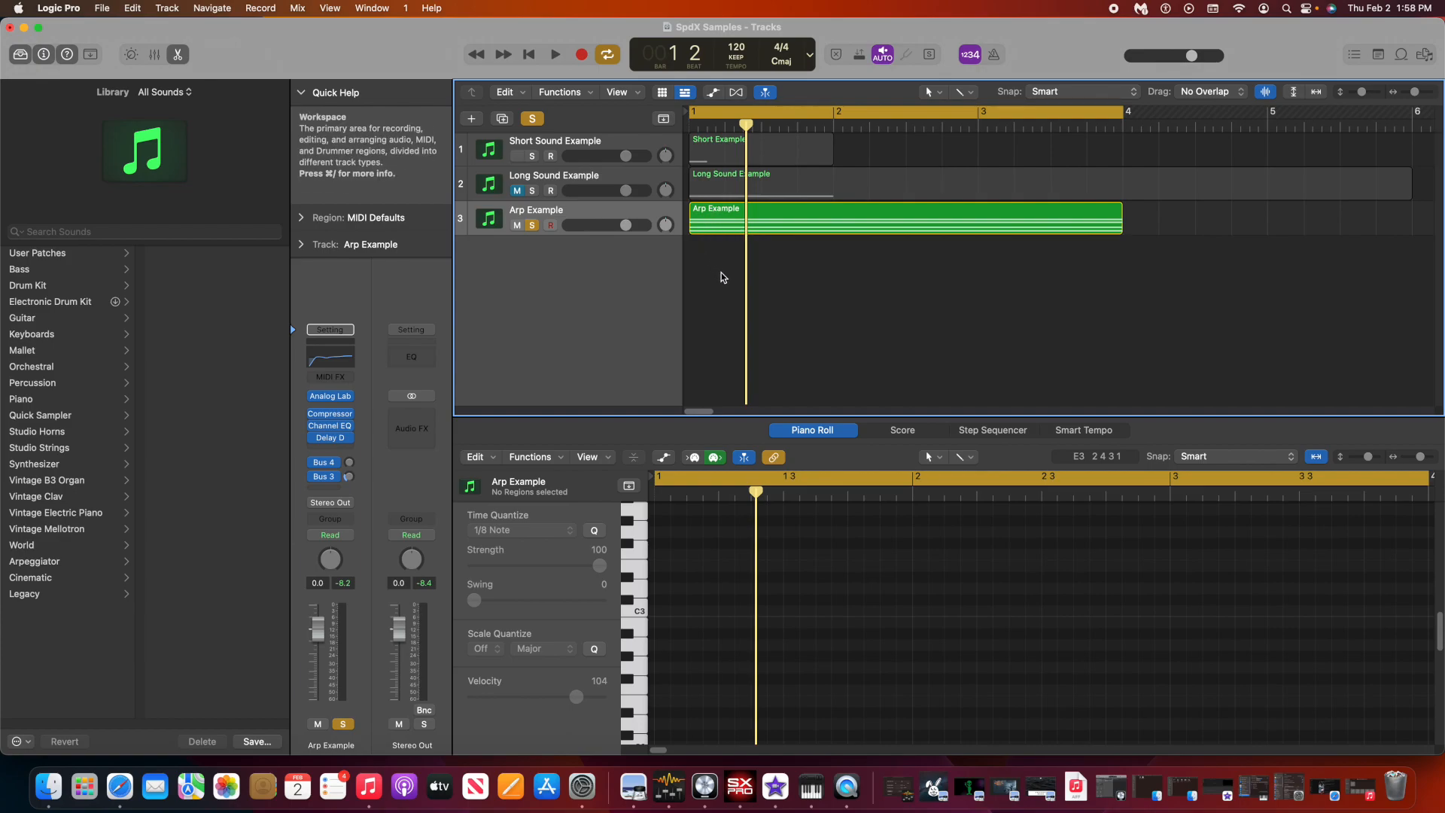
key(Return)
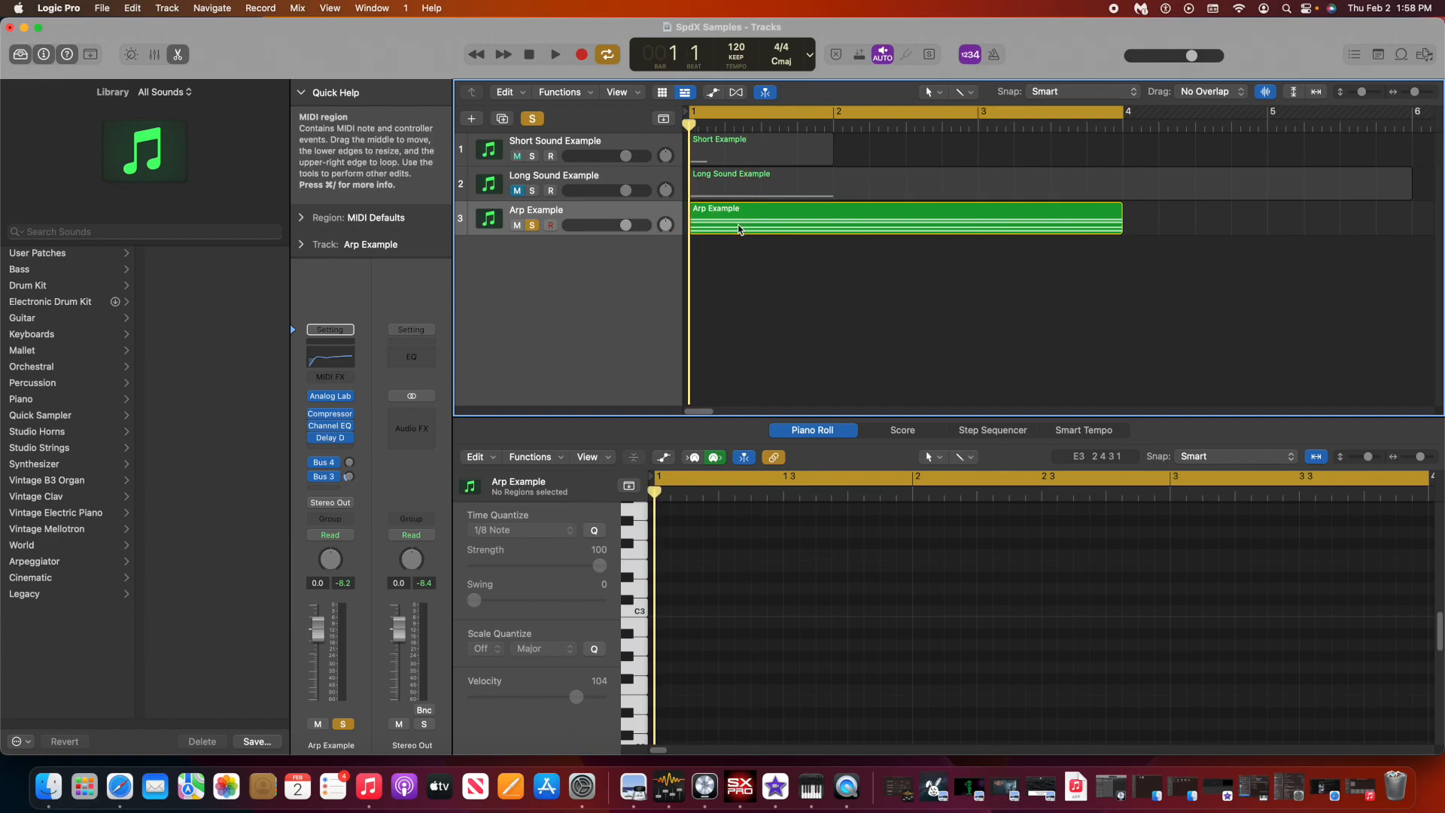
Turn off Cycle mode and export the Arp Example region to the Desktop as a 16-bit AIFF with the custom name Arp Sample.
click(608, 54)
right_click(712, 209)
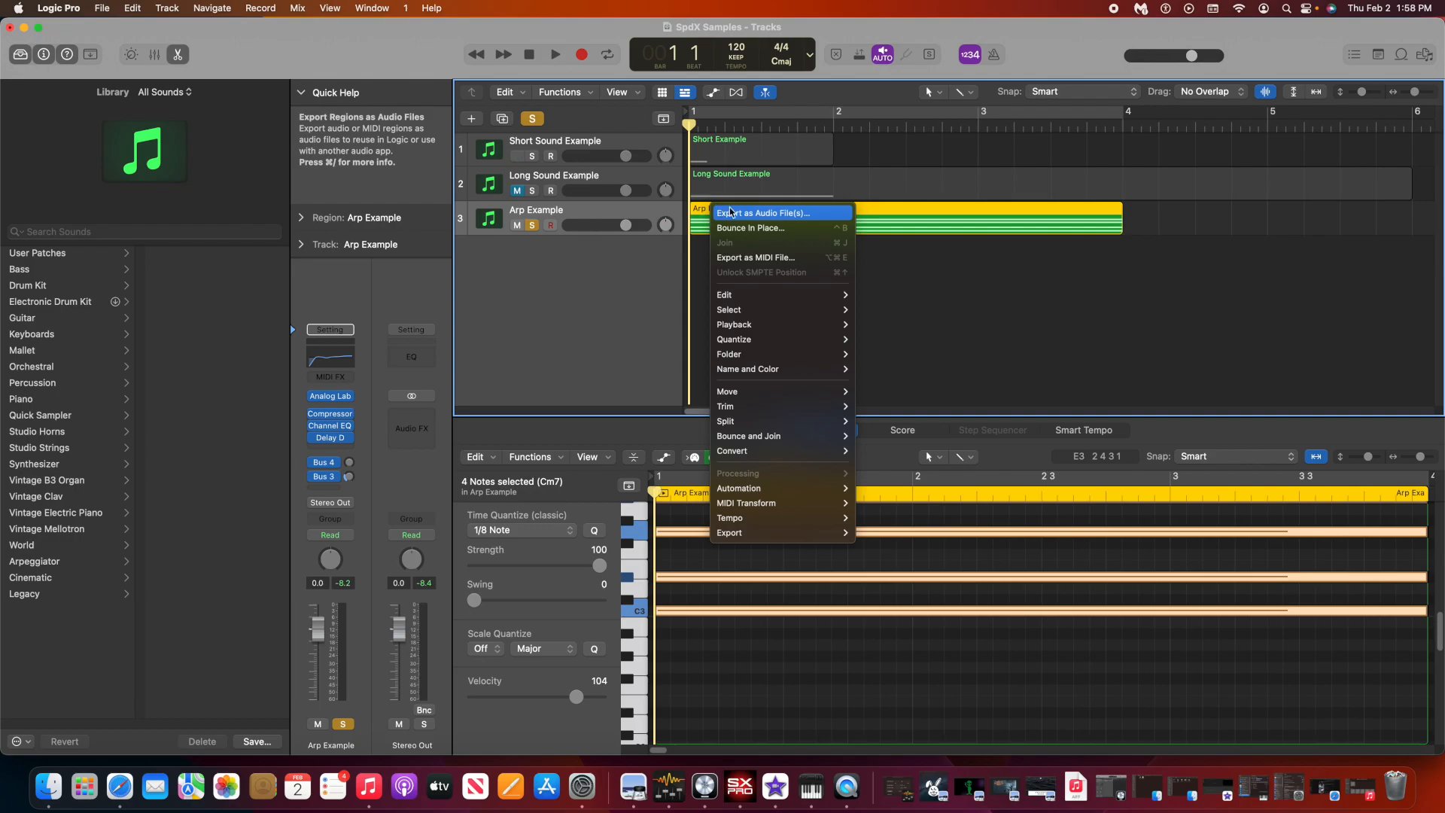
click(735, 214)
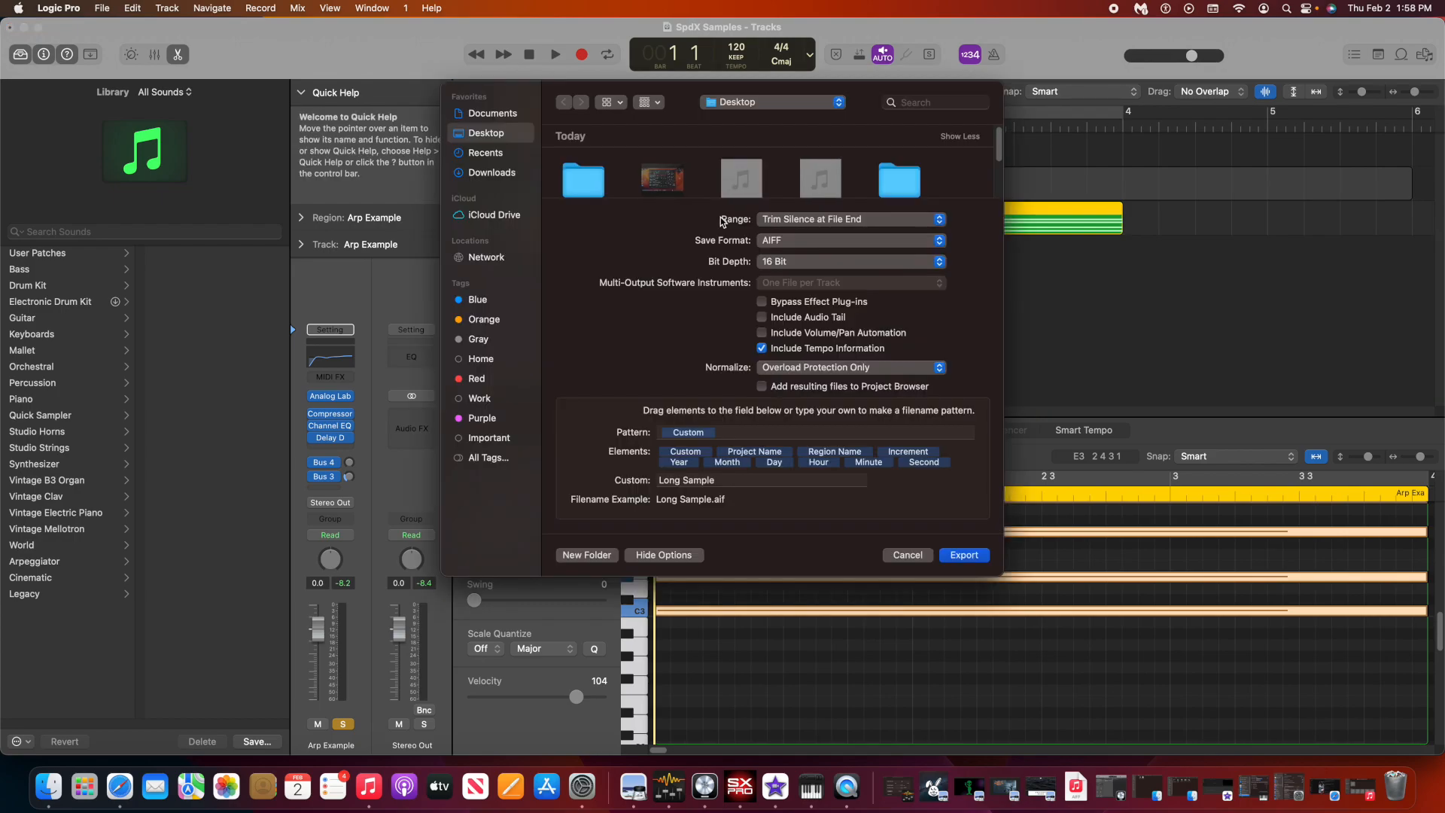
double_click(666, 479)
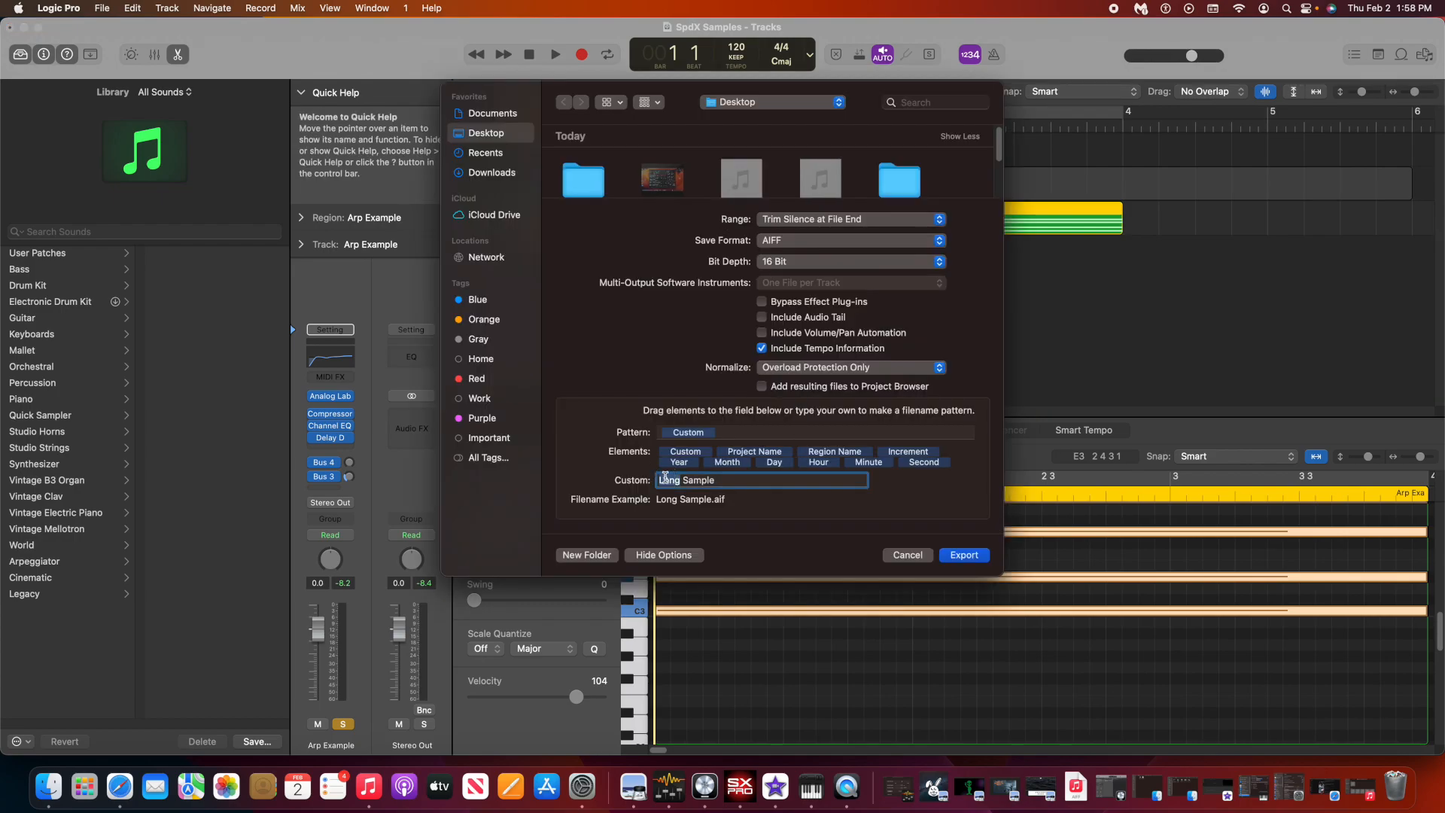
text(Arp)
click(964, 556)
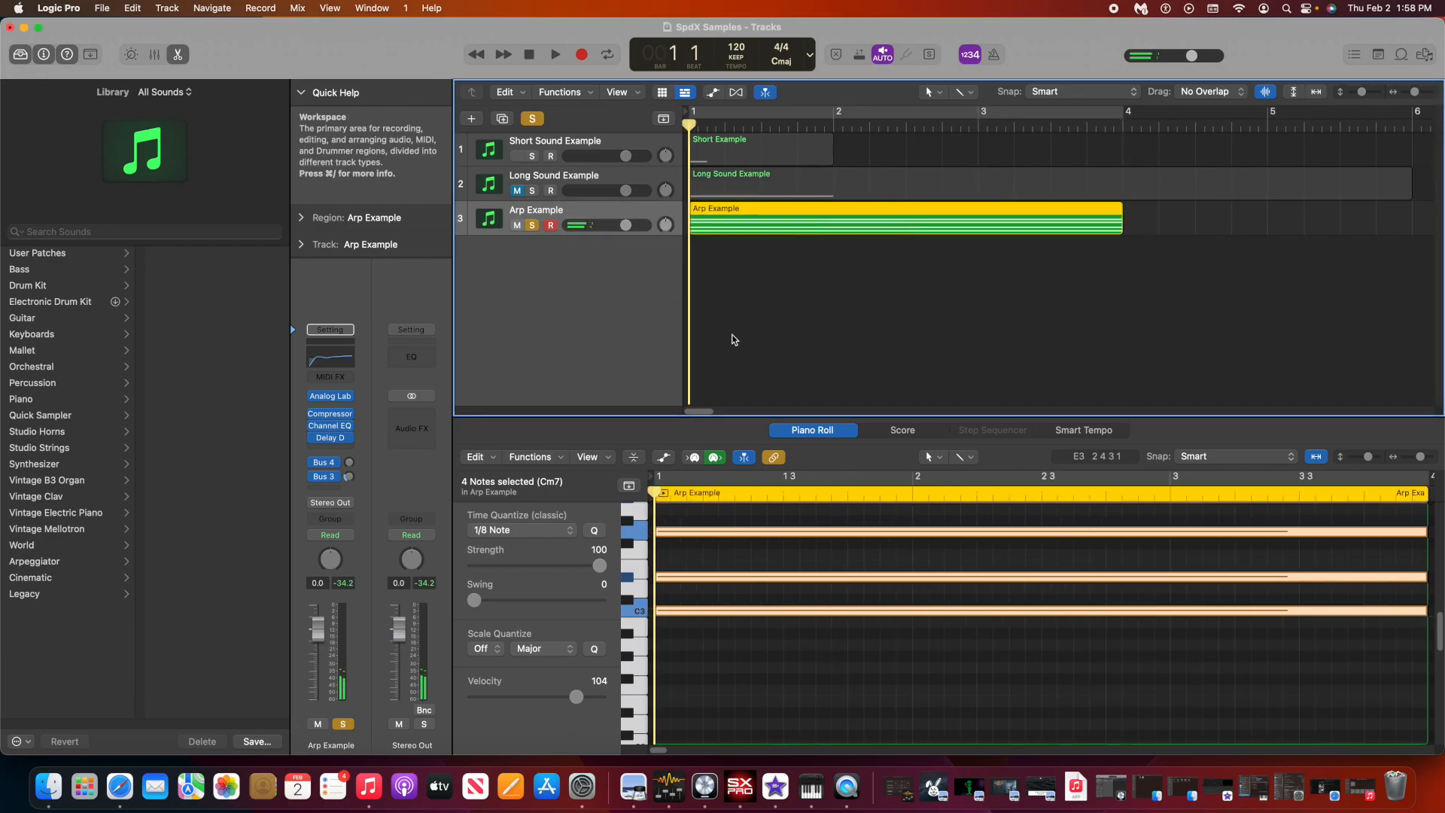
Minimize the Logic Pro window and preview the exported Arp Sample.aif on the desktop.
click(25, 29)
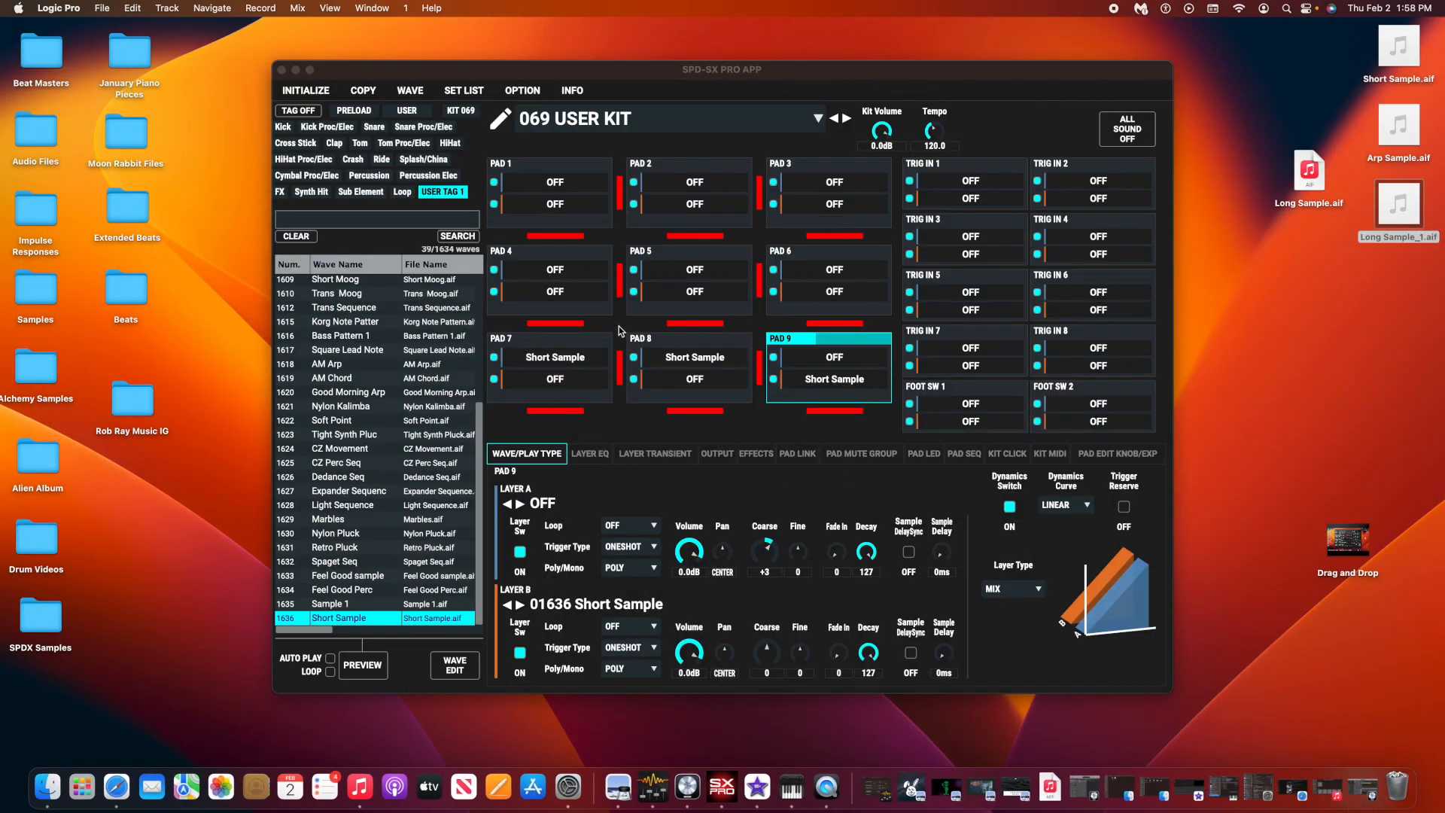
click(1399, 125)
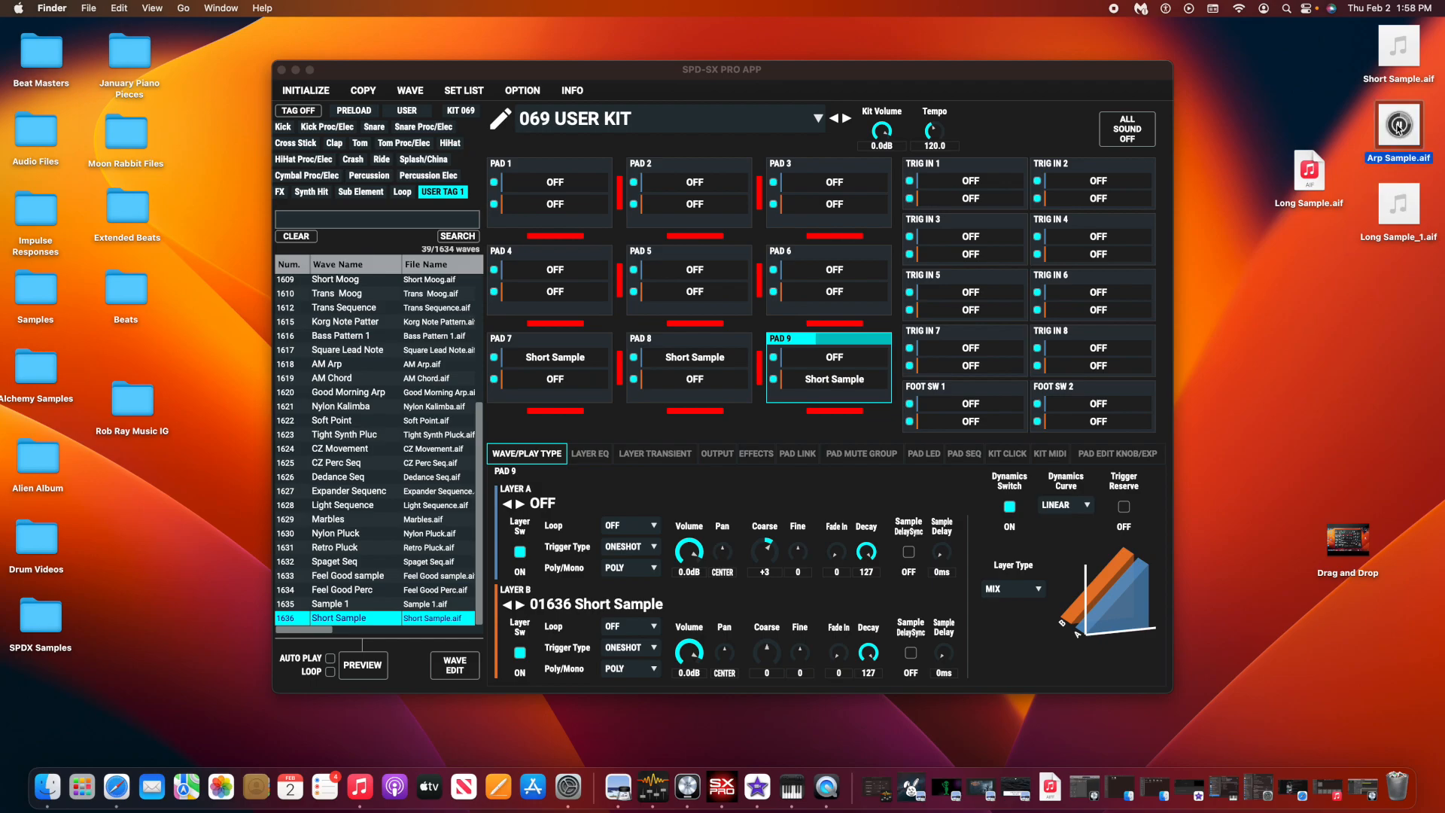